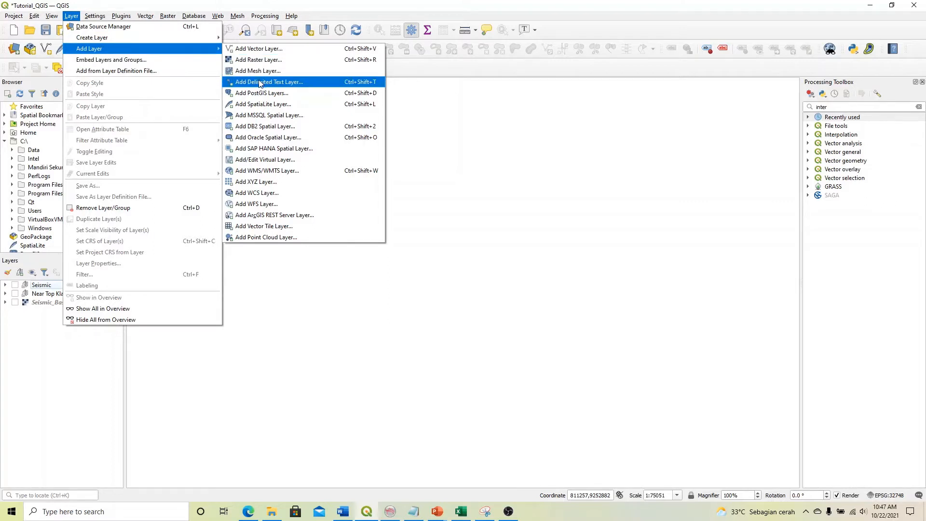
pyautogui.click(260, 83)
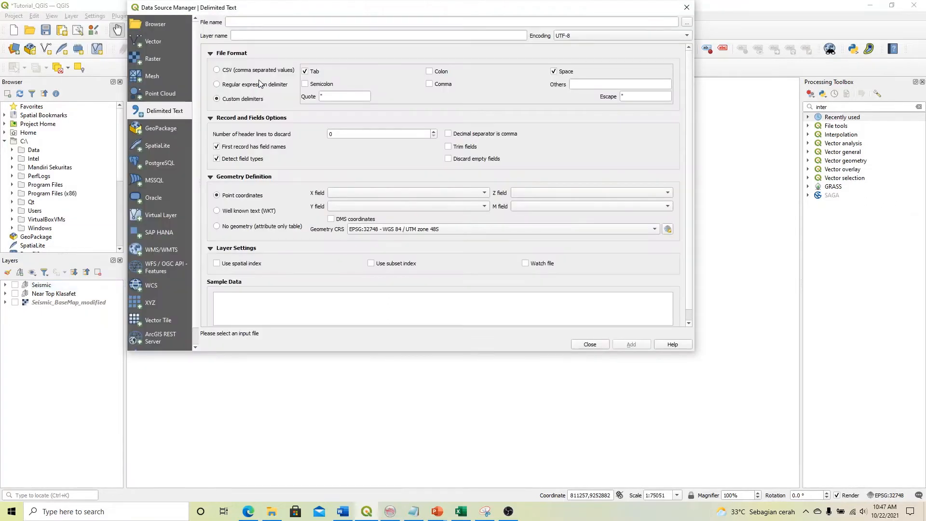
pyautogui.moveTo(259, 10); pyautogui.dragTo(275, 74)
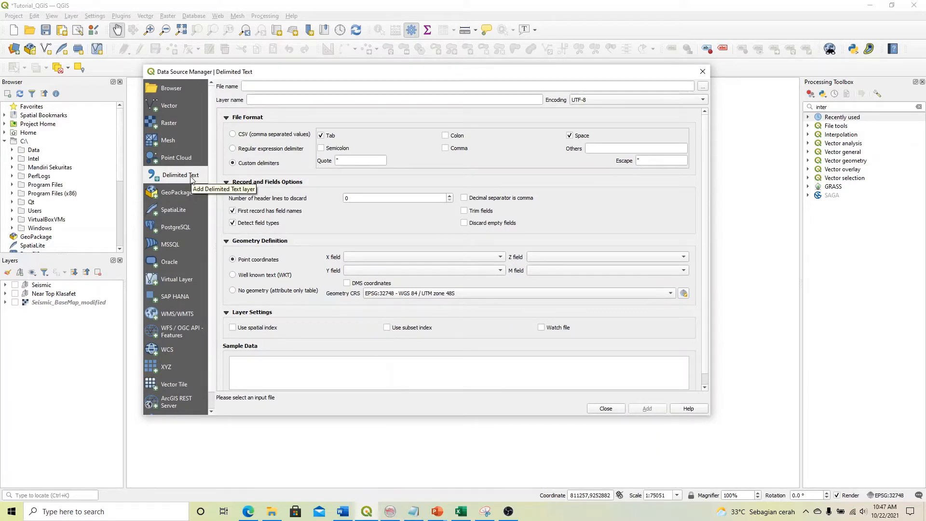
pyautogui.click(600, 410)
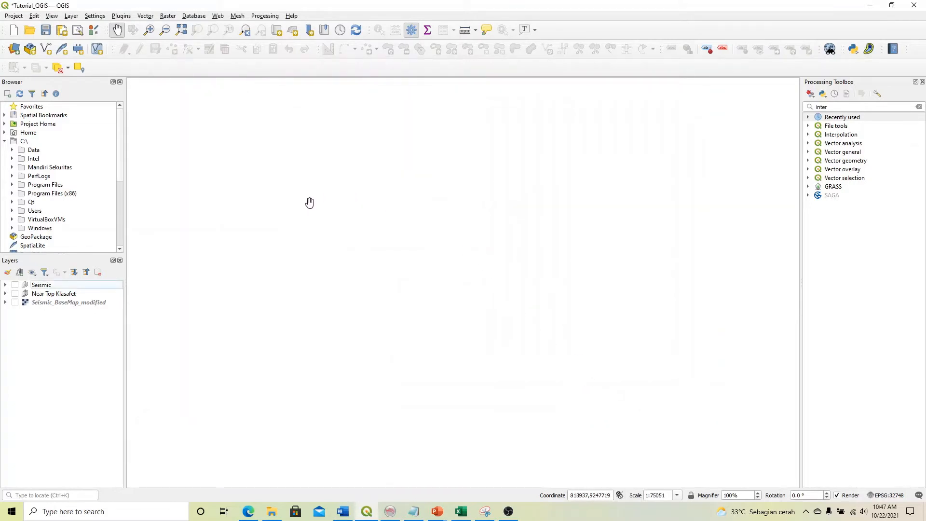
# - Choose 3D_Horz_Near_top_Kllasafet_A_ID_R5000_Smooth21.dat from the Horizons folder as the source for a new delimited text layer
pyautogui.click(13, 49)
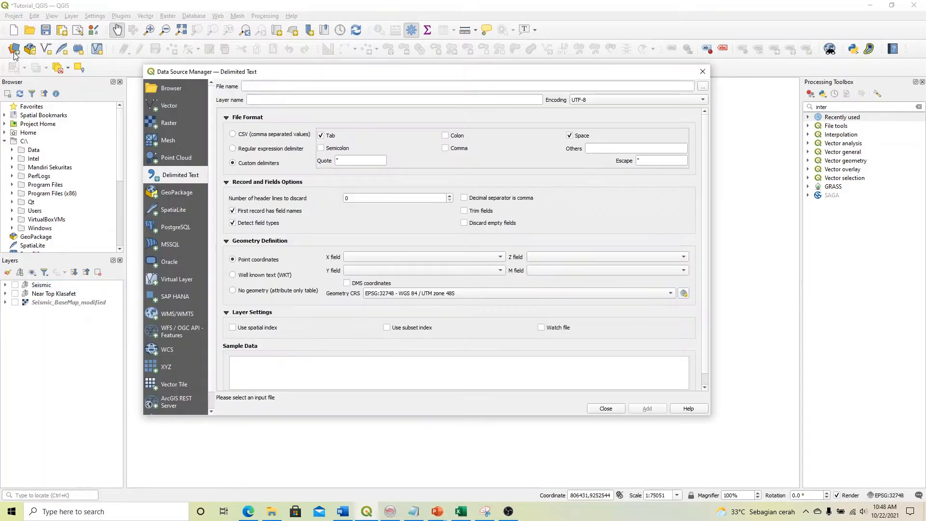
pyautogui.moveTo(297, 77); pyautogui.dragTo(328, 108)
pyautogui.click(283, 115)
pyautogui.click(733, 119)
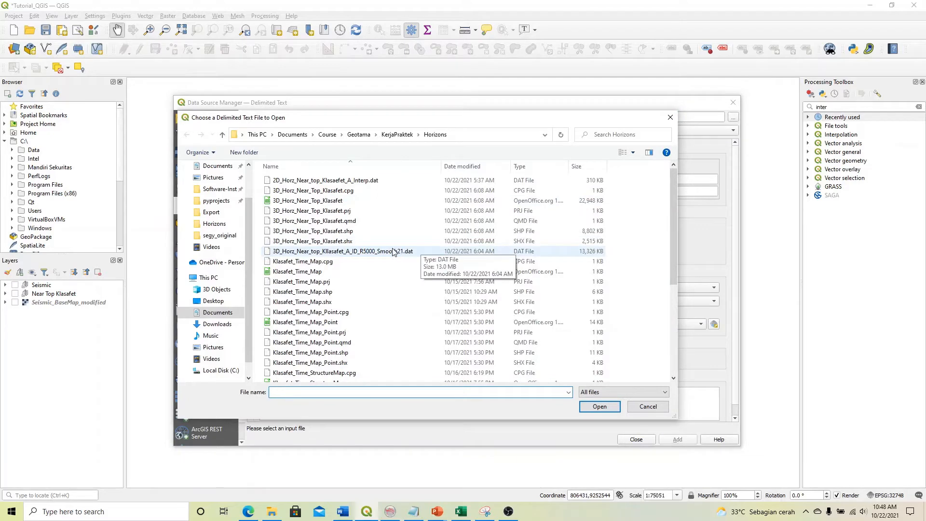
pyautogui.click(370, 251)
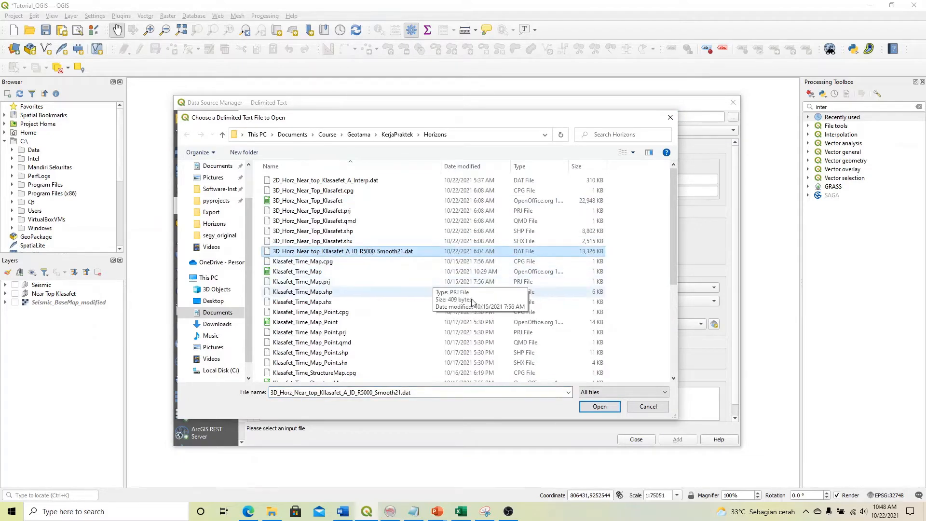
pyautogui.click(599, 407)
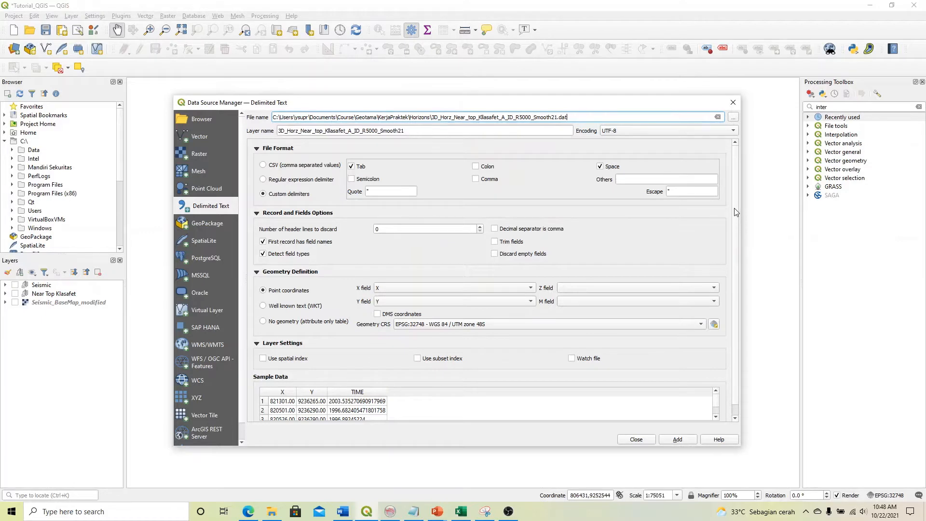
# - Define the delimited text layer's point coordinates with X as the X field and Y as the Y field
pyautogui.scroll(-1, 736, 213)
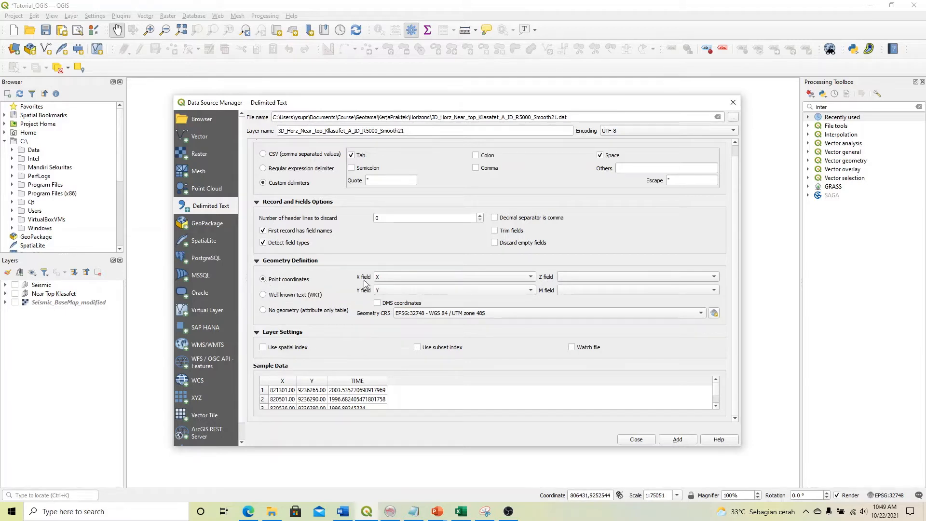
pyautogui.click(405, 278)
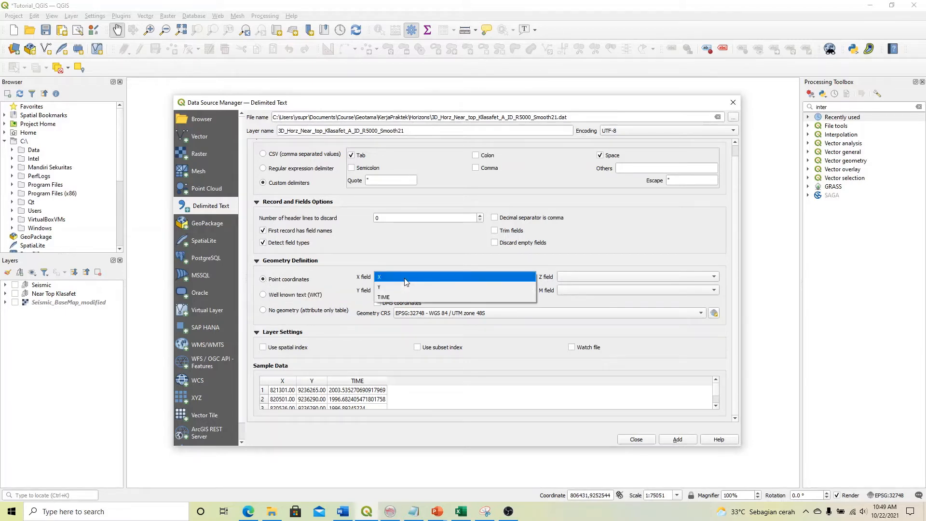
pyautogui.click(406, 283)
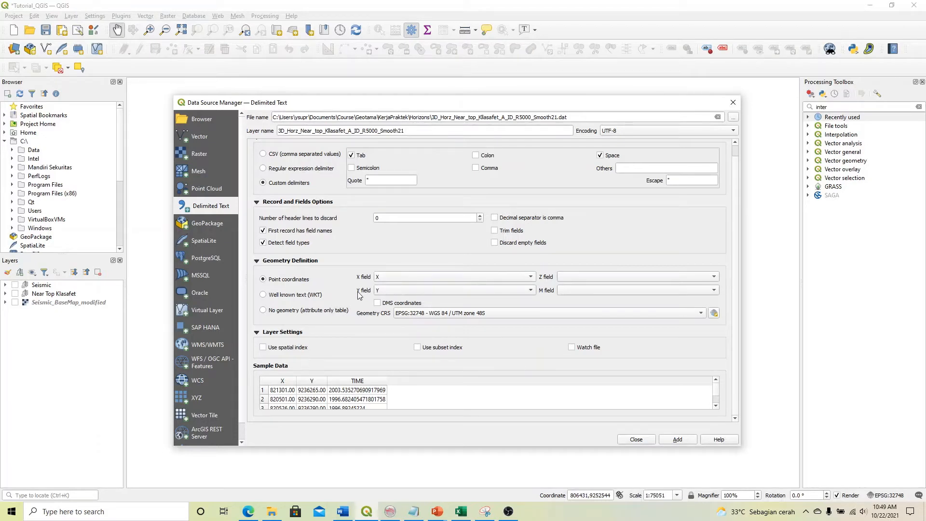
pyautogui.click(399, 291)
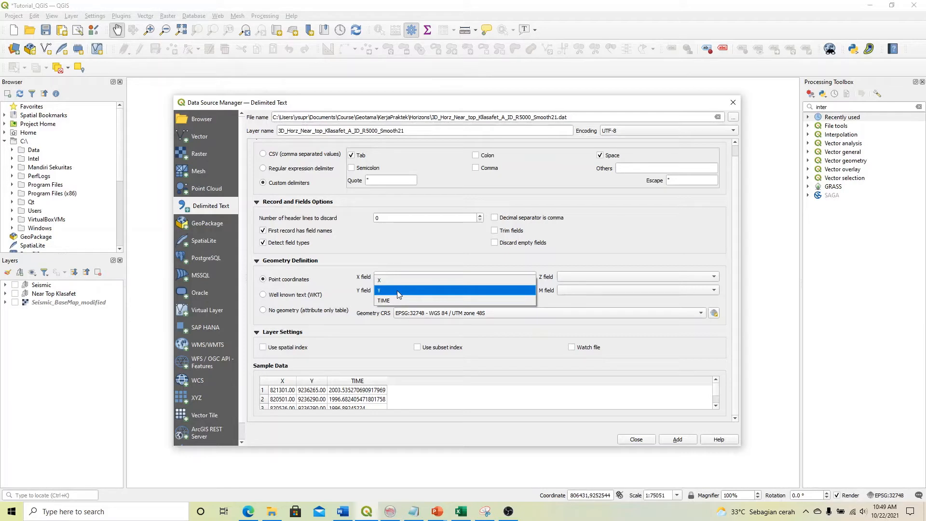
pyautogui.click(399, 291)
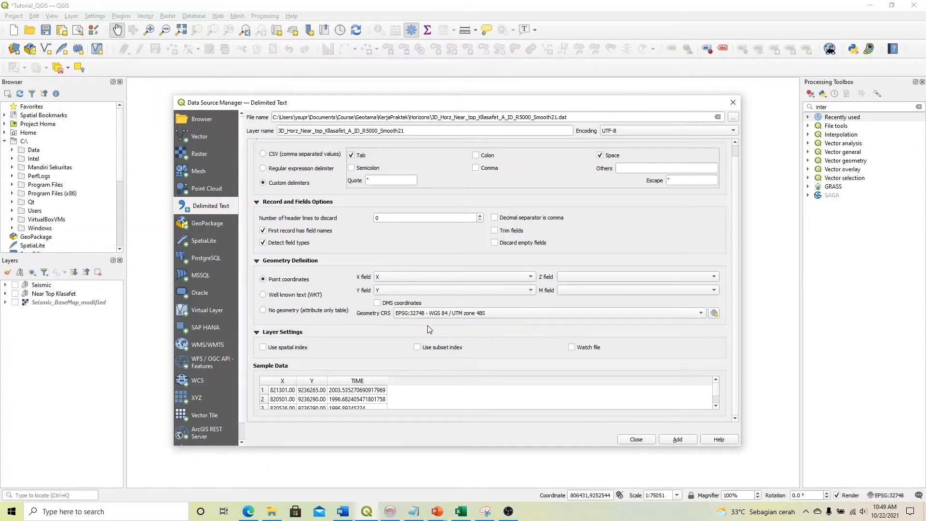
pyautogui.moveTo(502, 312)
# - Add the horizon point layer to the project and move it out of the Seismic group to the end of the layer list
pyautogui.click(674, 442)
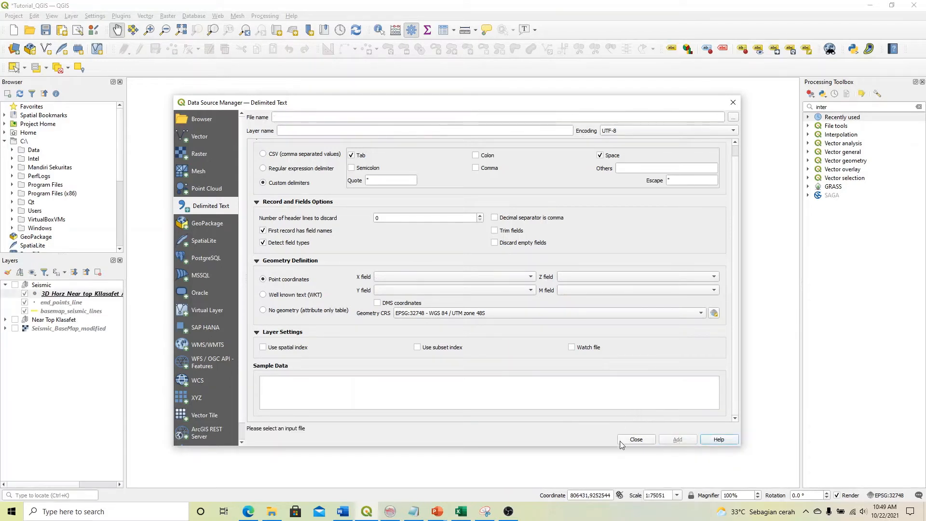
pyautogui.click(636, 440)
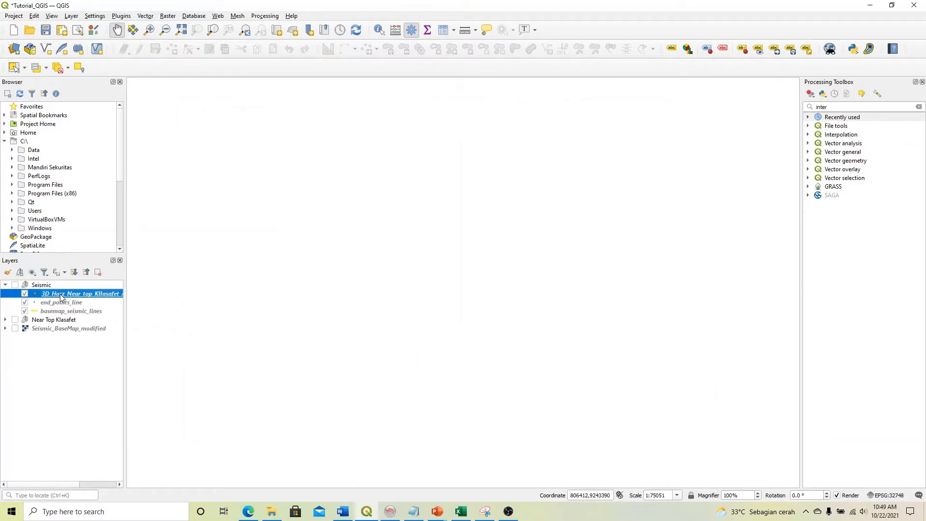
pyautogui.moveTo(61, 297); pyautogui.dragTo(4, 335)
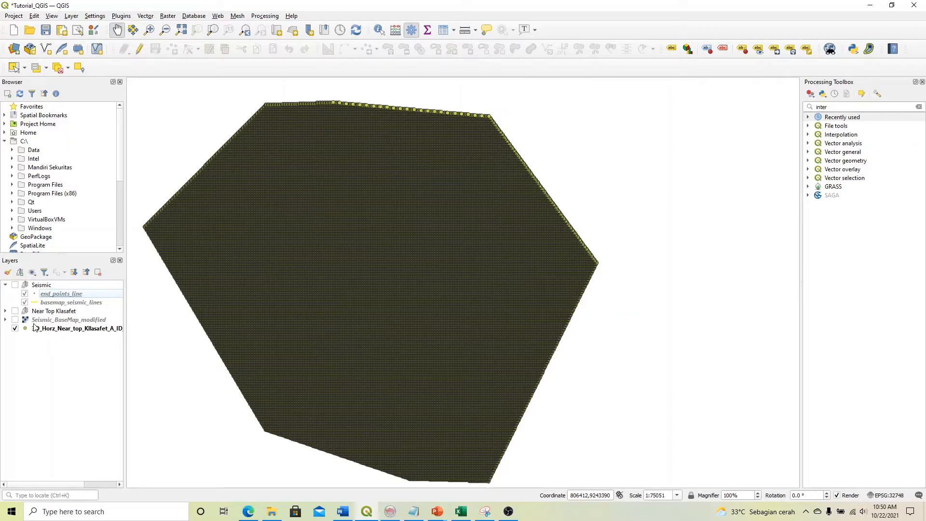
pyautogui.click(49, 329)
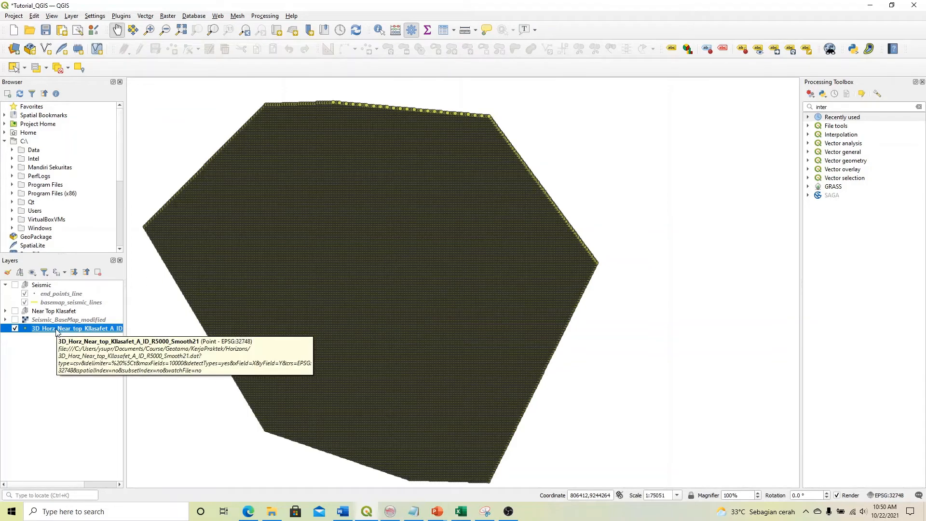
# - Export the 3D horizon point layer as an ESRI Shapefile named Near_Top_Klasafet in the Horizons folder and add it to the map
pyautogui.rightClick(56, 332)
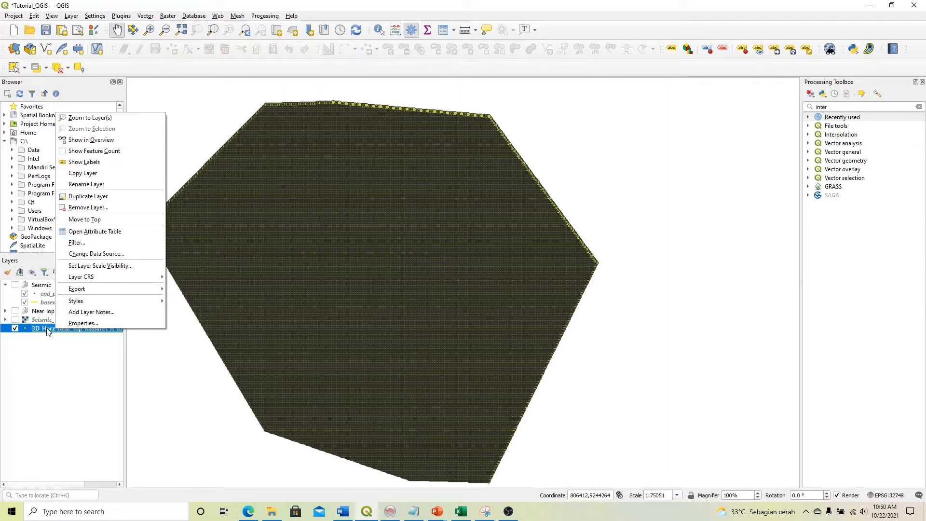
pyautogui.moveTo(128, 293)
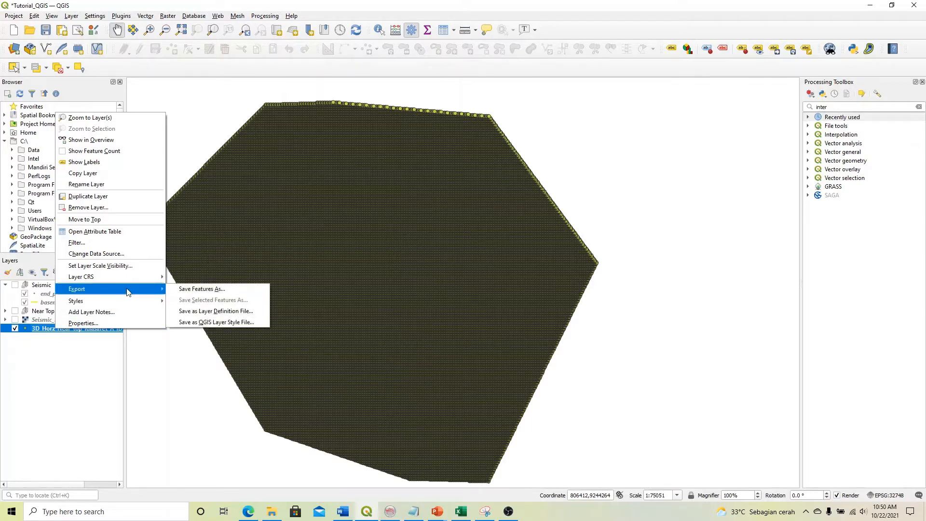
pyautogui.click(211, 291)
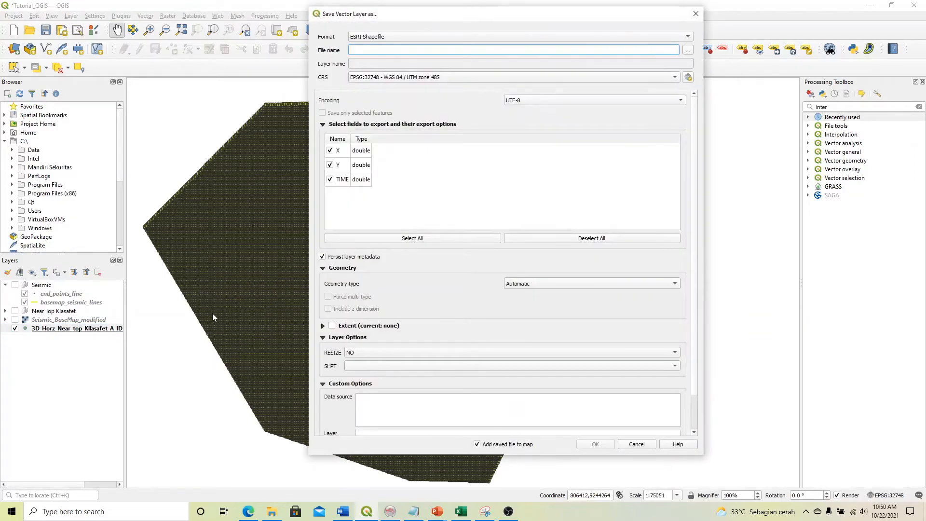
pyautogui.moveTo(464, 15); pyautogui.dragTo(389, 46)
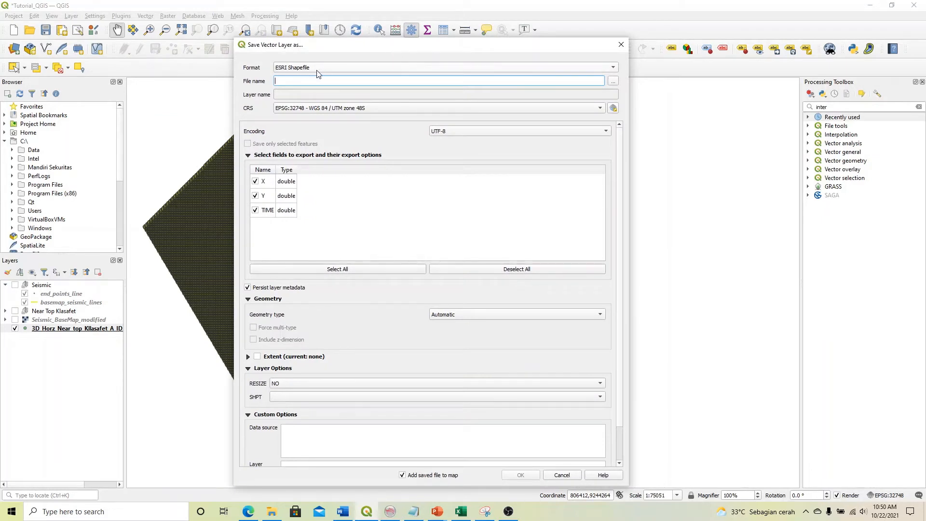
pyautogui.click(614, 82)
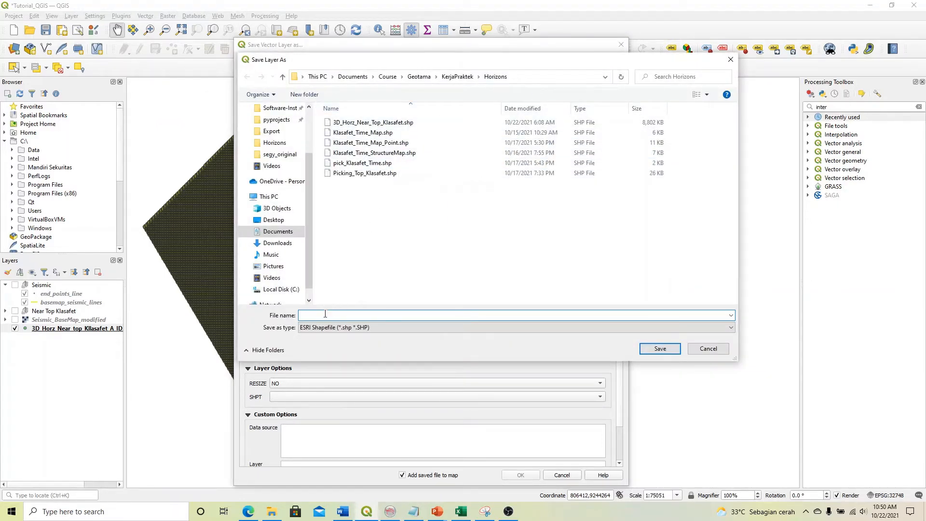
pyautogui.write('Near_')
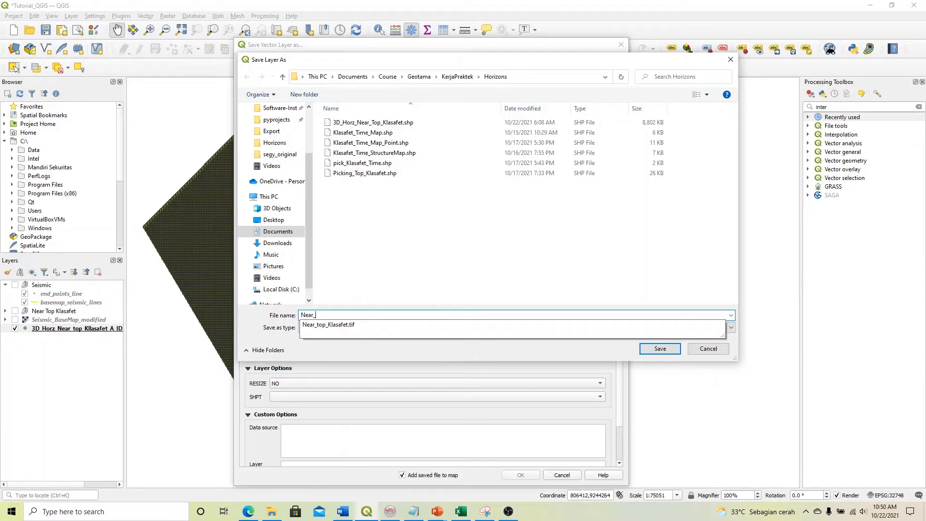
pyautogui.write('Top_Klasaeft')
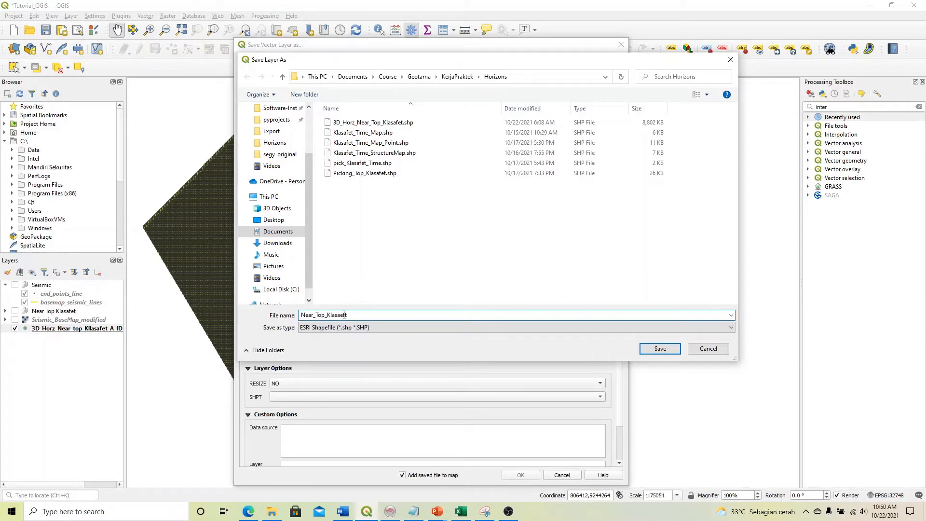
pyautogui.press('BackSpace')
pyautogui.write('e')
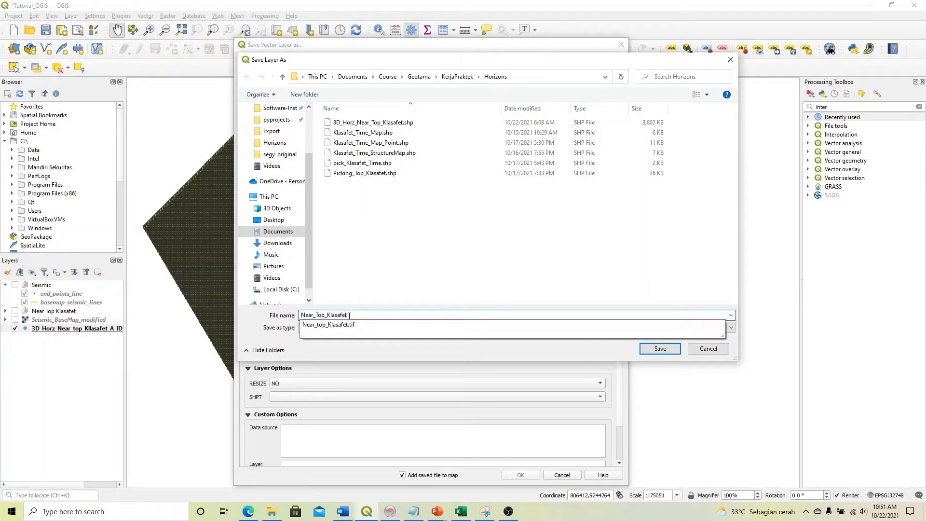
pyautogui.click(432, 299)
pyautogui.click(651, 351)
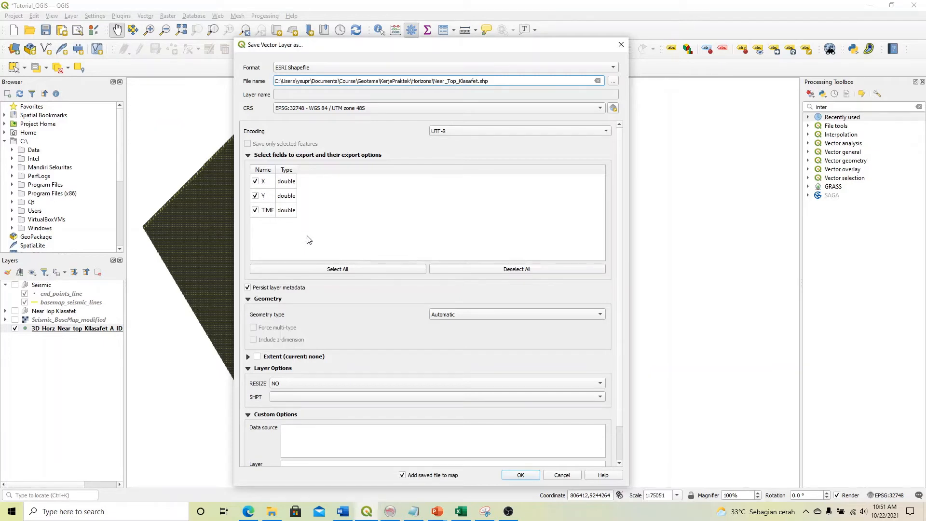
pyautogui.scroll(-2, 619, 290)
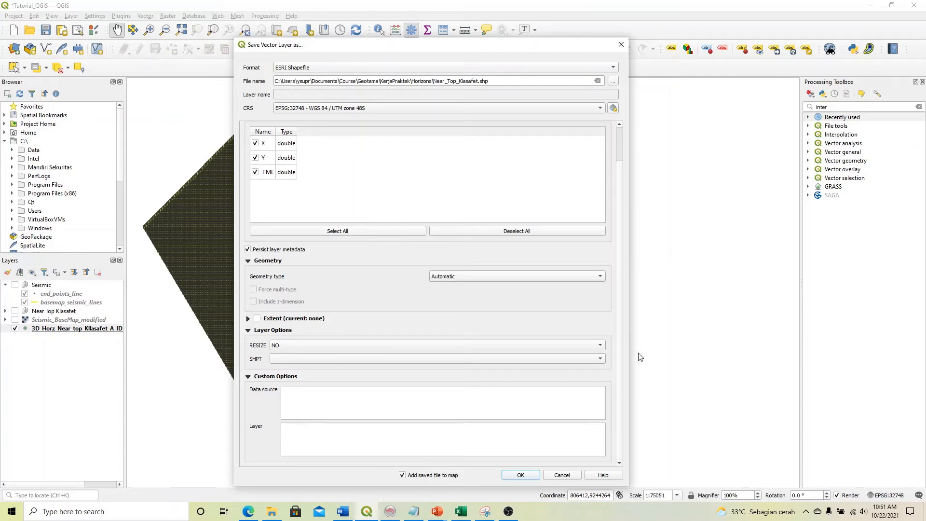
pyautogui.click(520, 475)
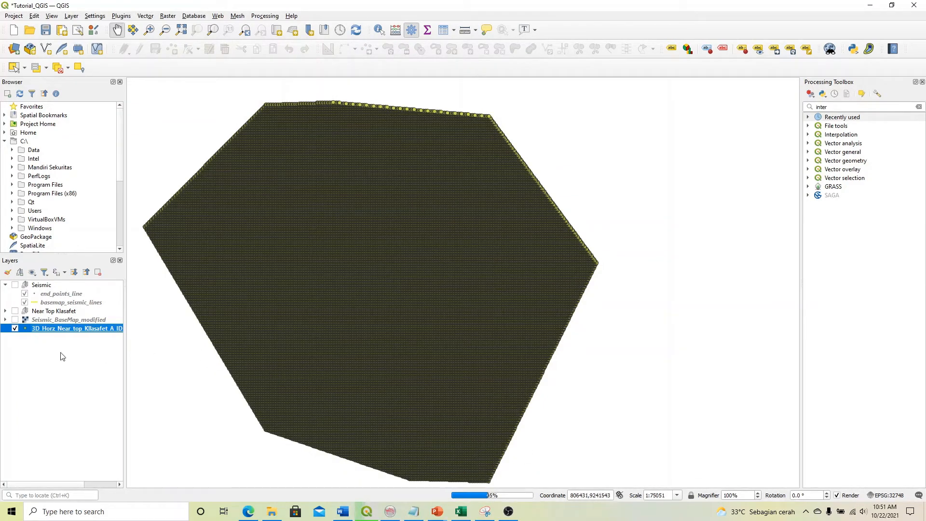
# - Expand the Seismic_BaseMap_modified legend, hide the original 3D horizon point layer and dismiss the export message
pyautogui.click(5, 319)
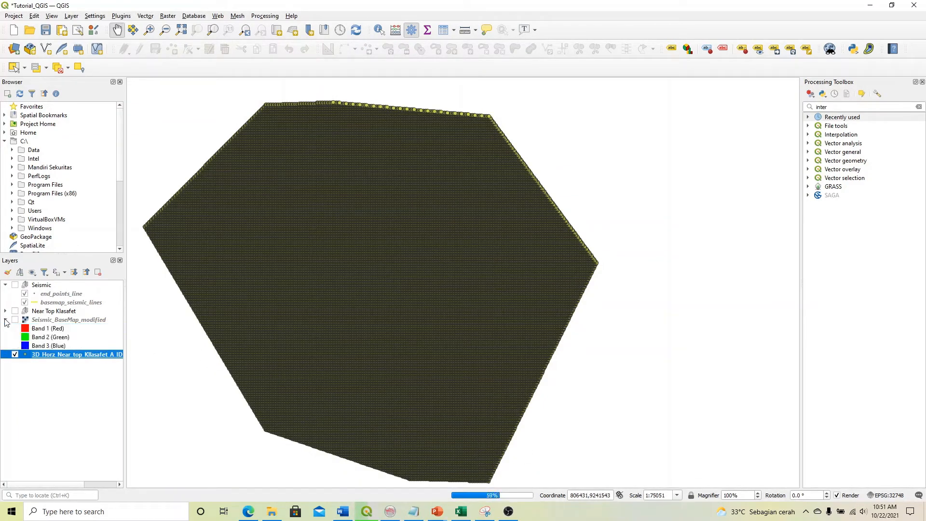
pyautogui.click(16, 355)
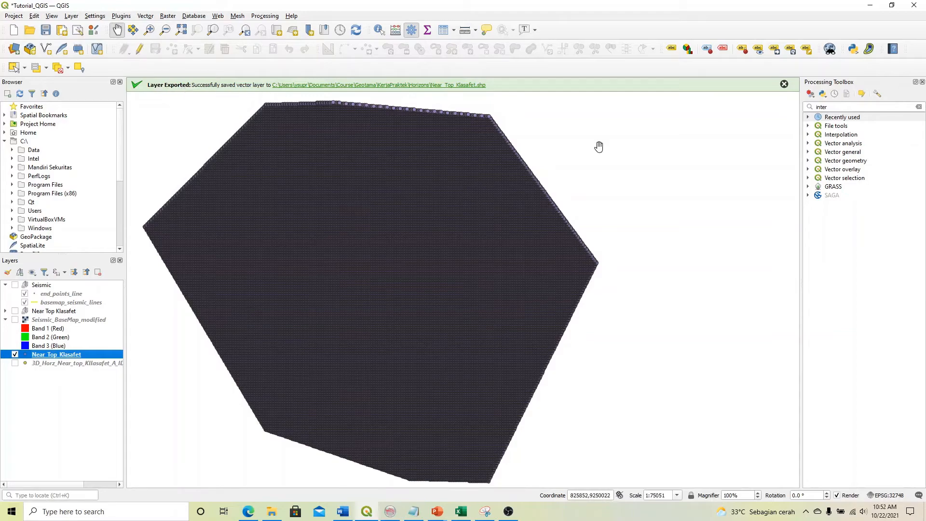
pyautogui.click(785, 85)
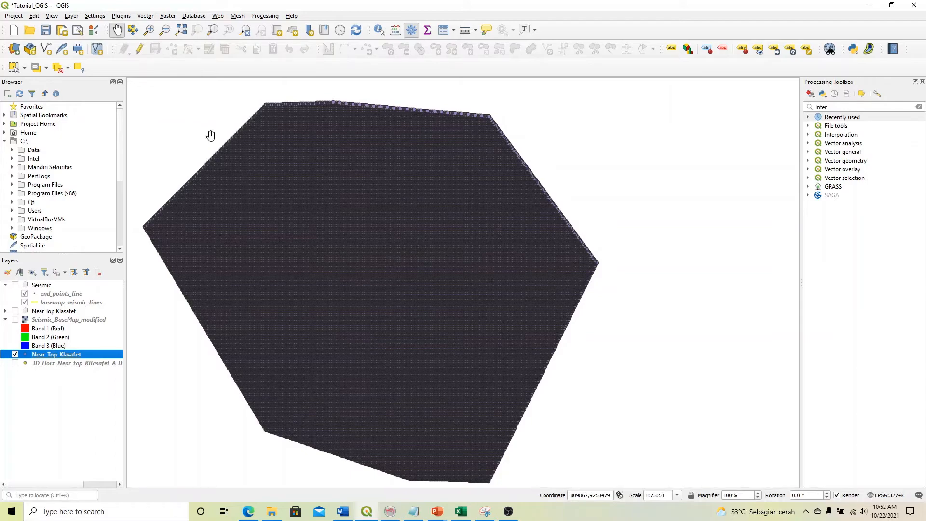
# - Start a Rasterize (Vector to Raster) conversion of Near_Top_Klasafet and set TIME as the burn-in value field
pyautogui.click(168, 17)
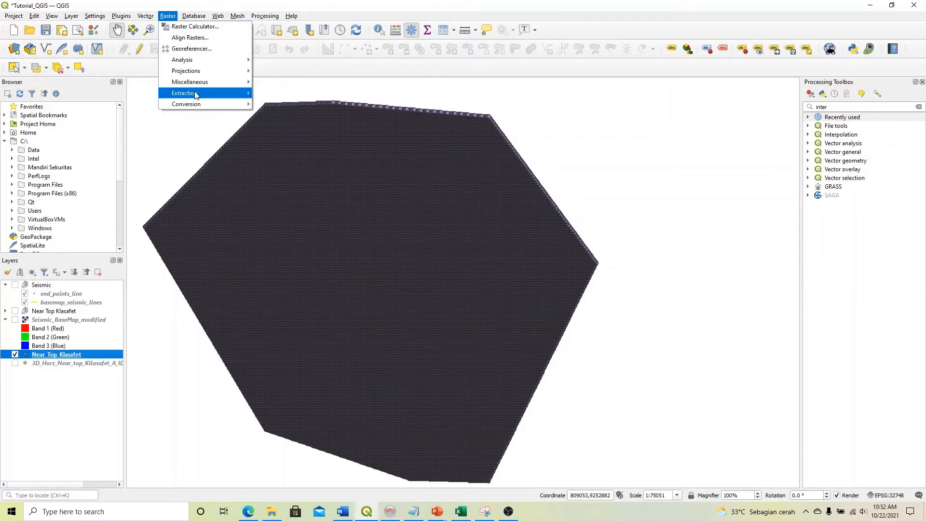
pyautogui.moveTo(199, 106)
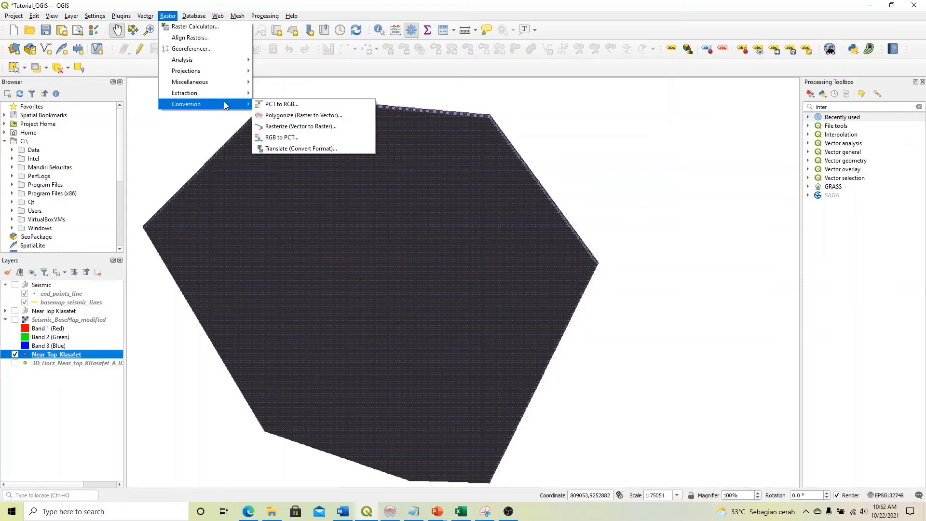
pyautogui.click(300, 127)
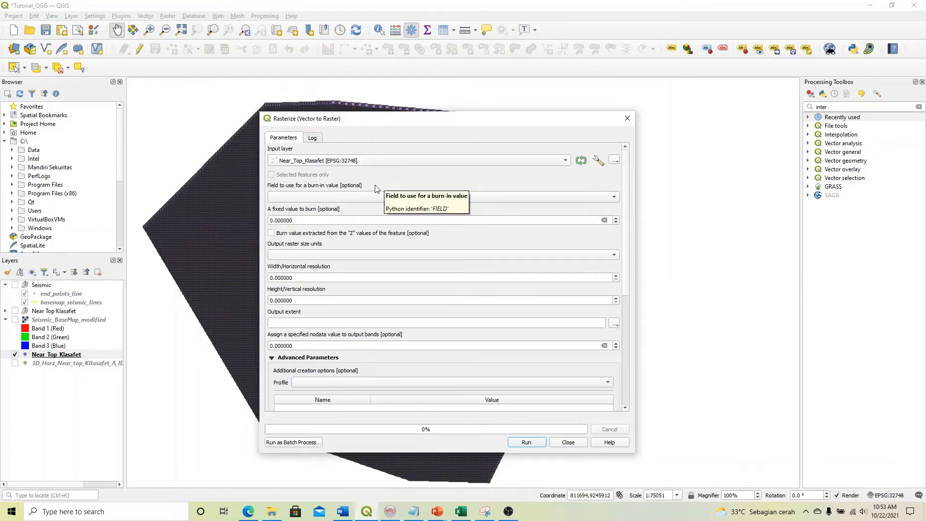
pyautogui.click(367, 198)
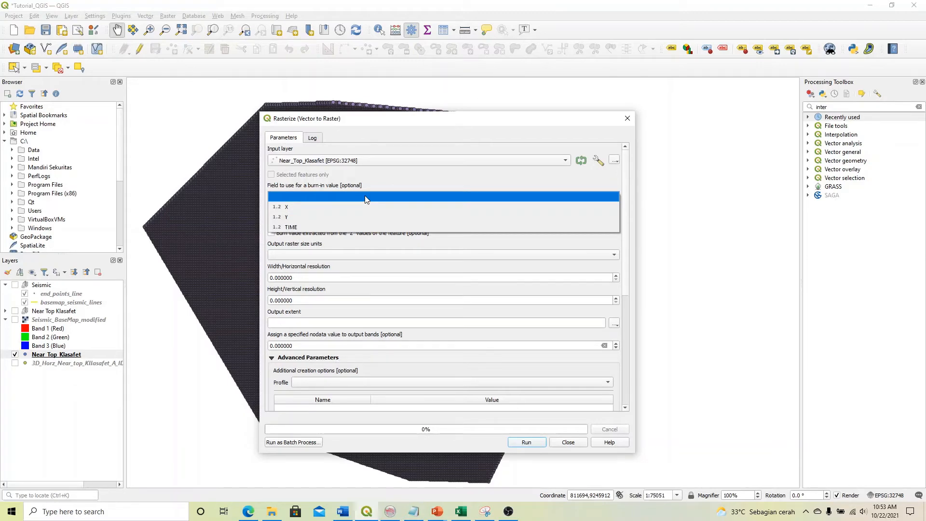
pyautogui.click(296, 227)
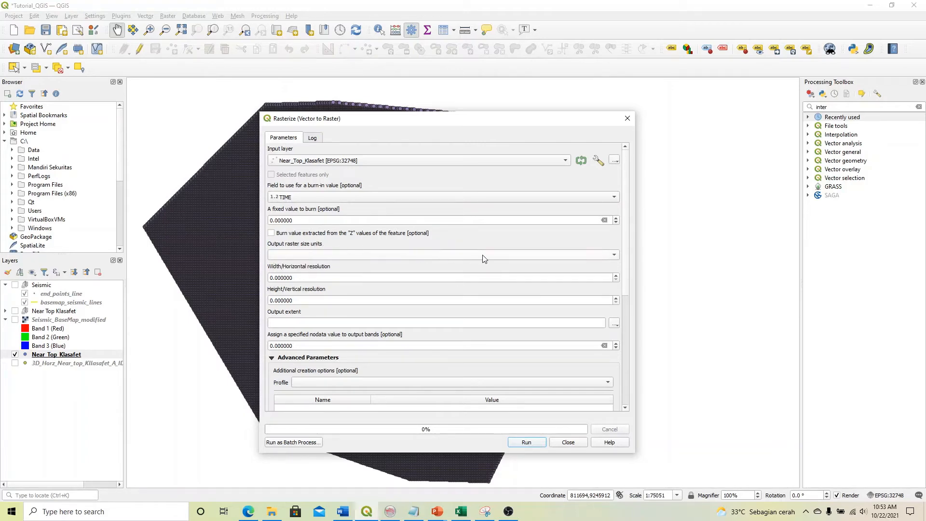
# - Set the output raster size units to Georeferenced units, with horizontal and vertical resolution both 25
pyautogui.click(616, 258)
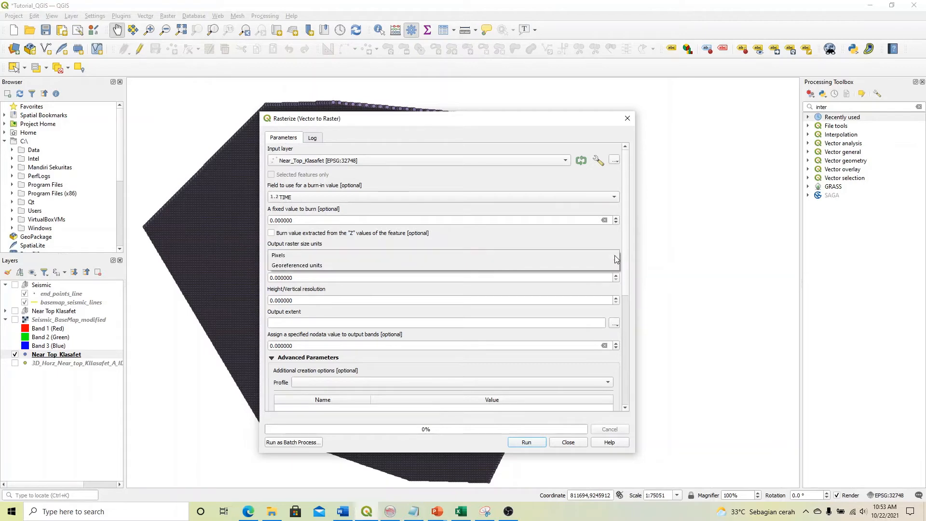
pyautogui.click(322, 266)
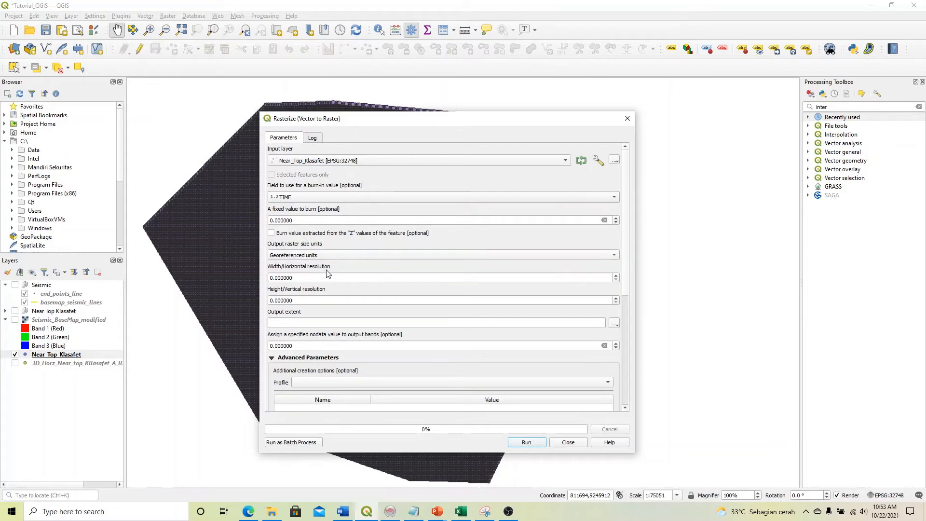
pyautogui.moveTo(298, 278); pyautogui.dragTo(268, 278)
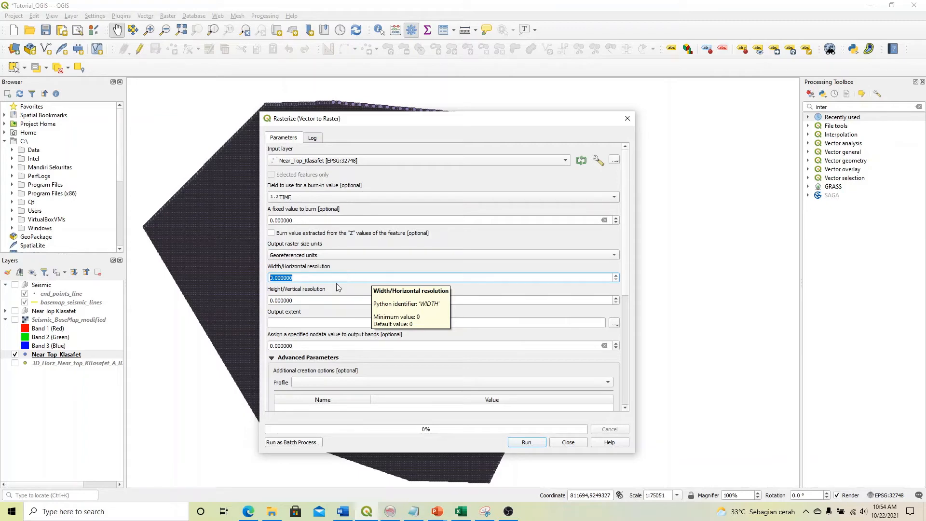
pyautogui.write('25')
pyautogui.moveTo(296, 303); pyautogui.dragTo(256, 297)
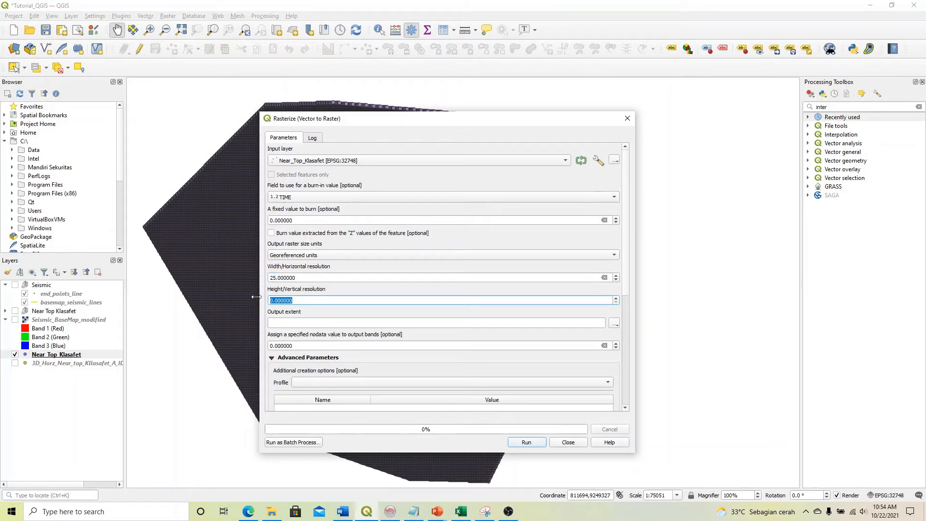
pyautogui.write('25')
# - Calculate the raster's output extent from the Near_Top_Klasafet point layer
pyautogui.click(354, 323)
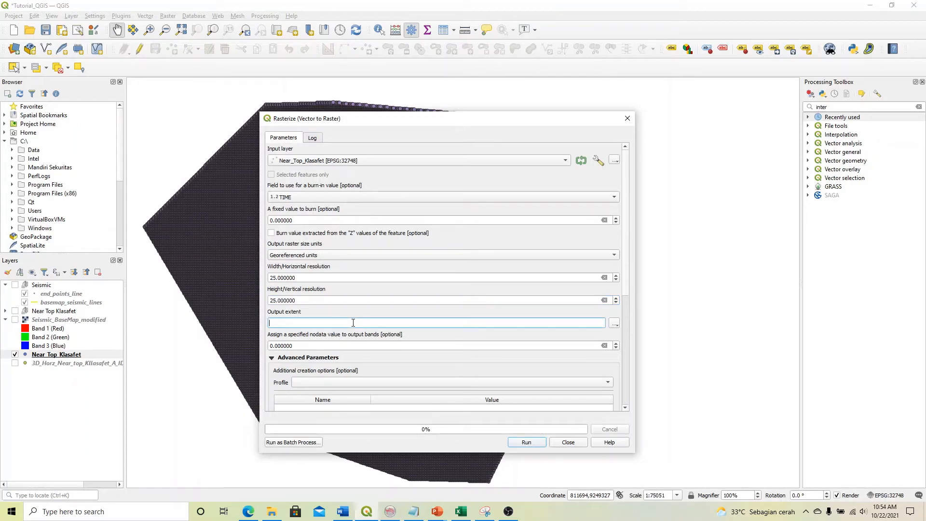
pyautogui.click(615, 324)
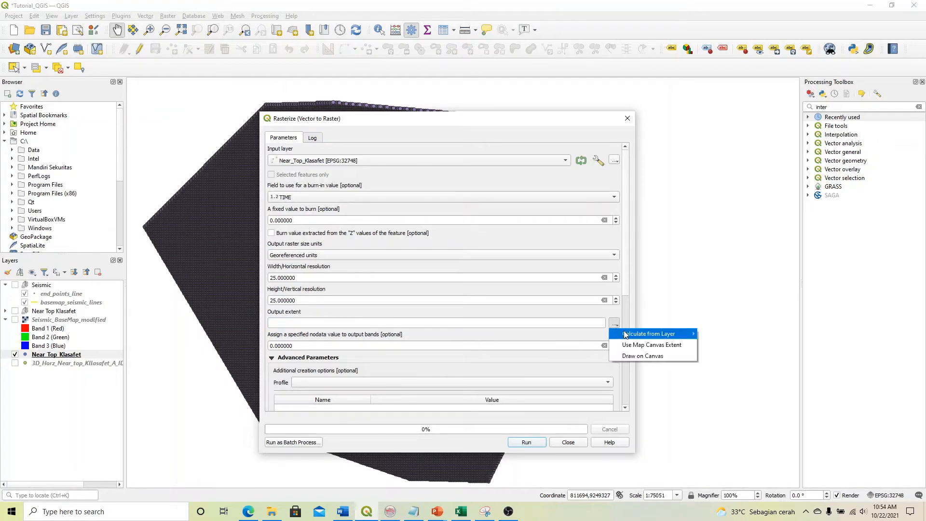
pyautogui.moveTo(626, 335)
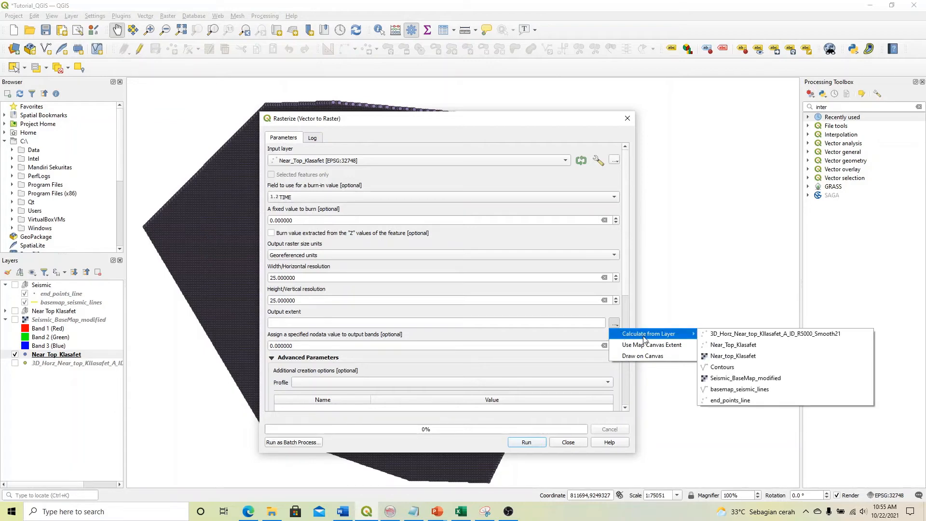
pyautogui.click(724, 347)
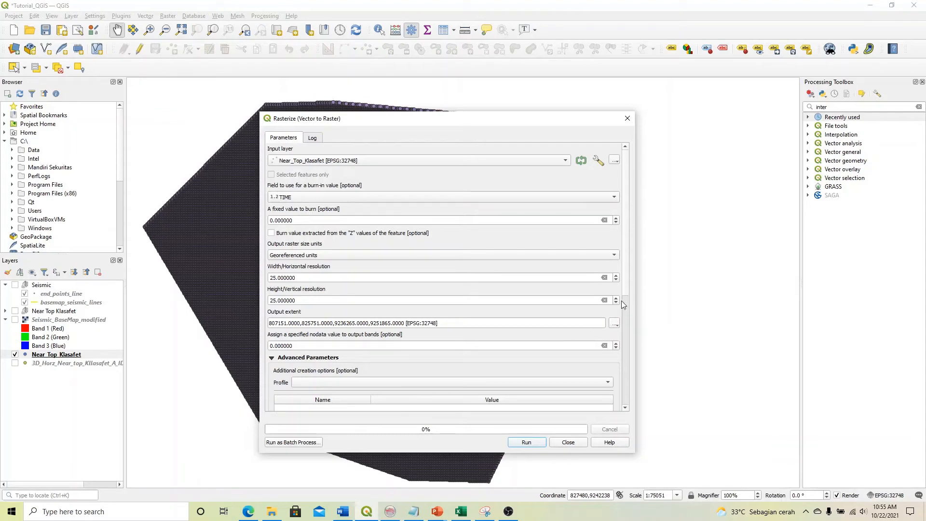
# - Set the rasterized output to Near_Top_Klasafet.tif in the processing outputs folder, replacing the existing file
pyautogui.moveTo(621, 303); pyautogui.dragTo(617, 400)
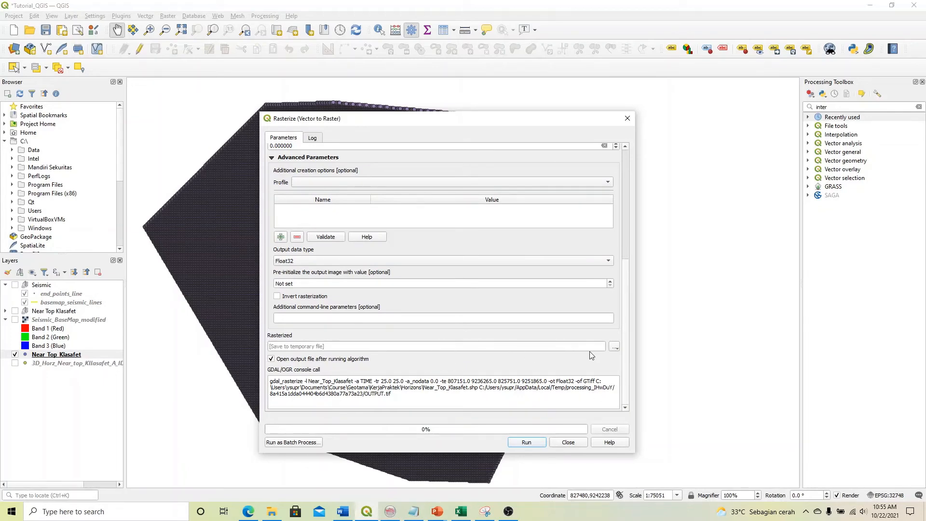
pyautogui.click(614, 347)
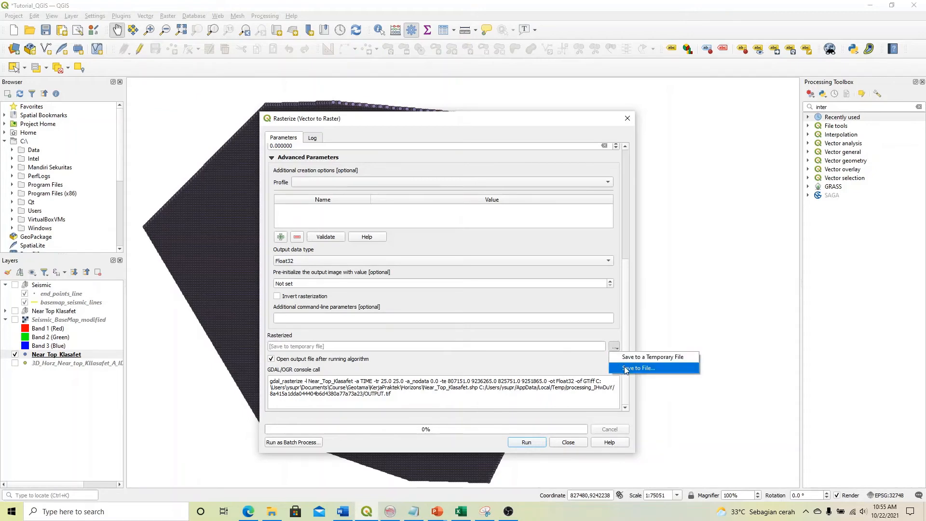
pyautogui.click(626, 369)
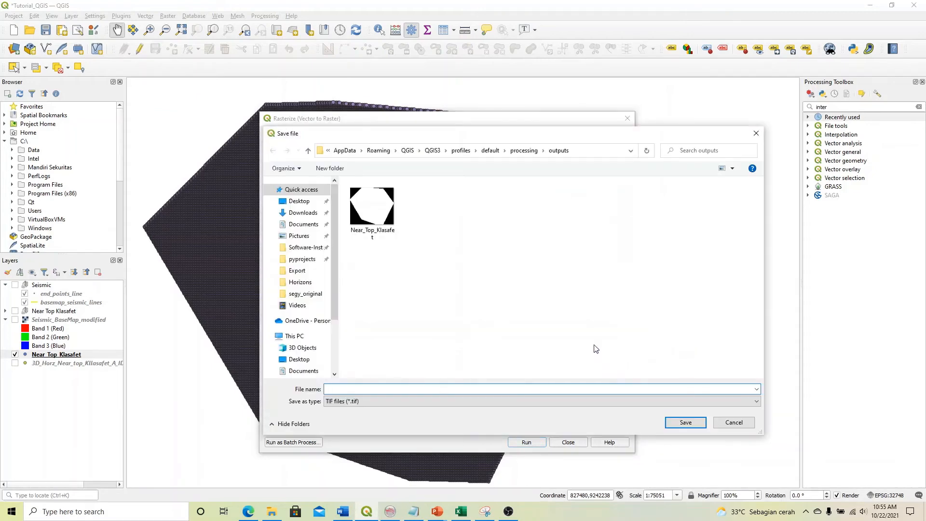
pyautogui.click(369, 220)
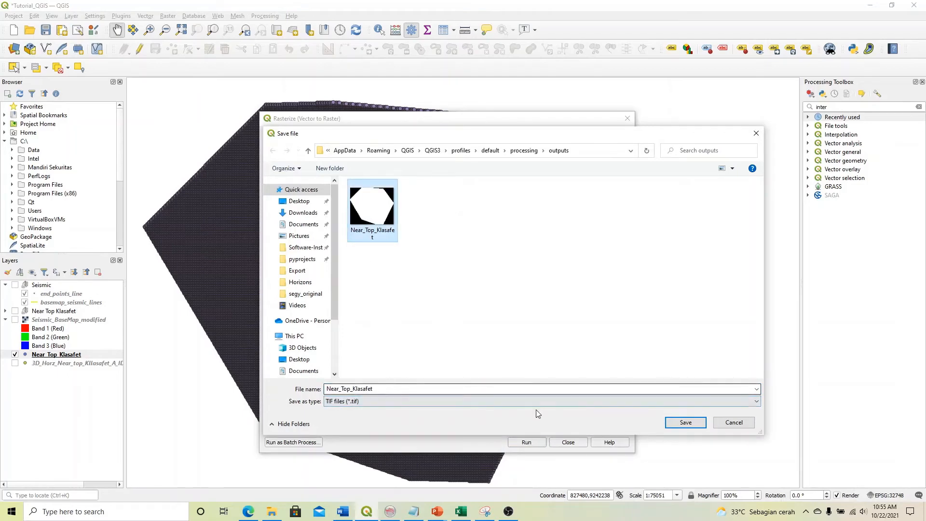
pyautogui.click(665, 423)
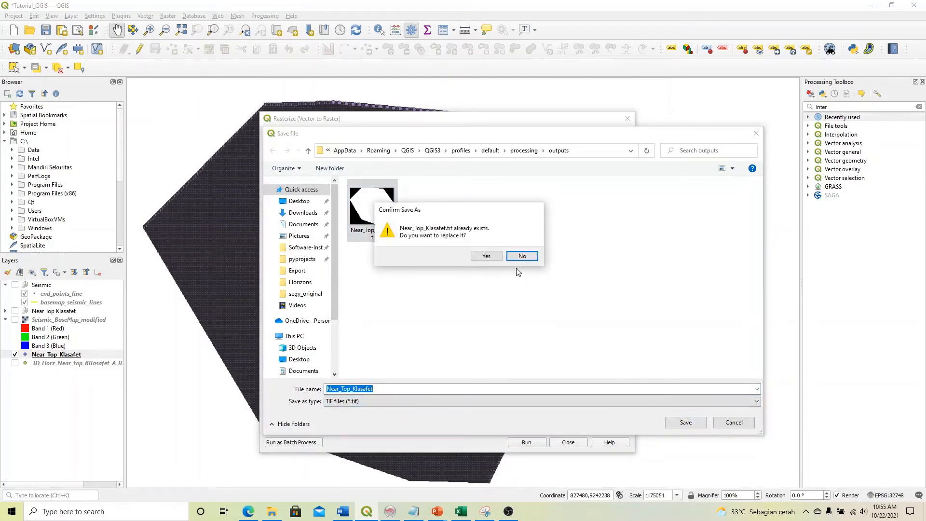
pyautogui.click(486, 256)
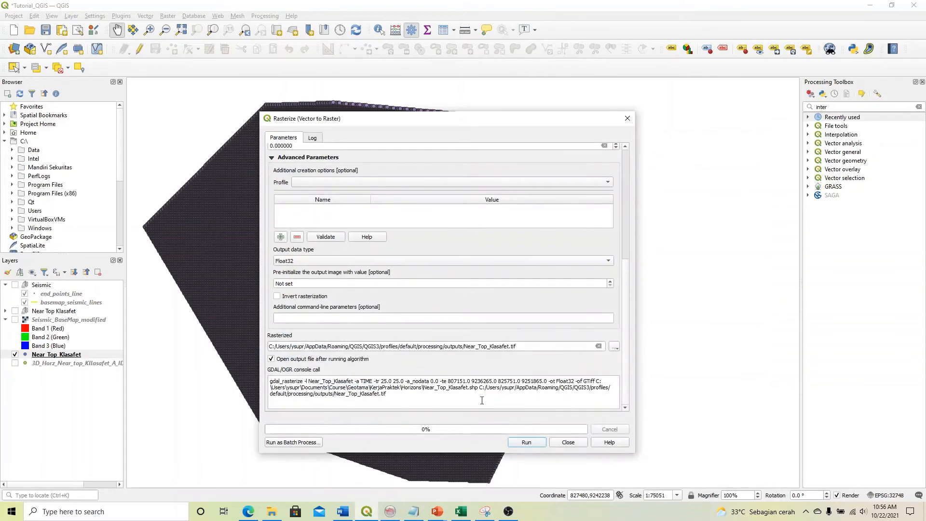
# - Run the rasterization, close the tool and hide the Near_Top_Klasafet point layer
pyautogui.click(526, 443)
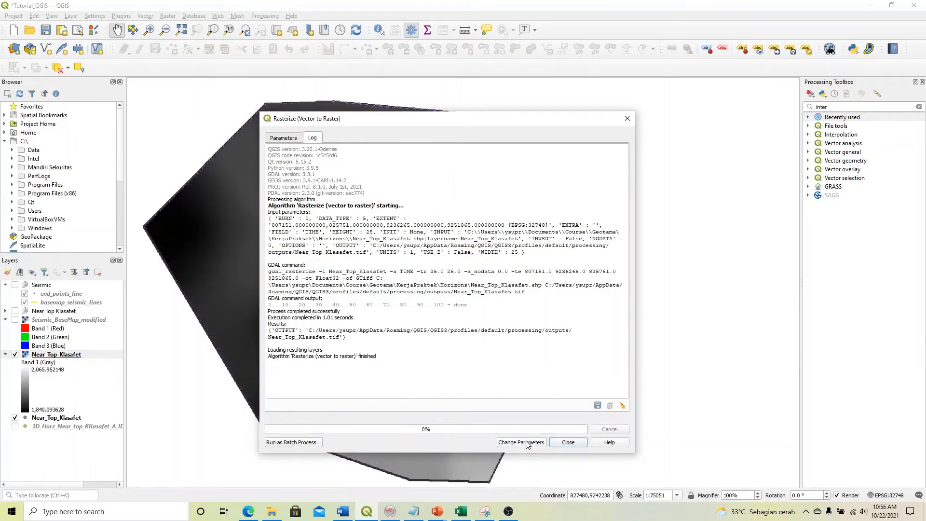
pyautogui.click(564, 441)
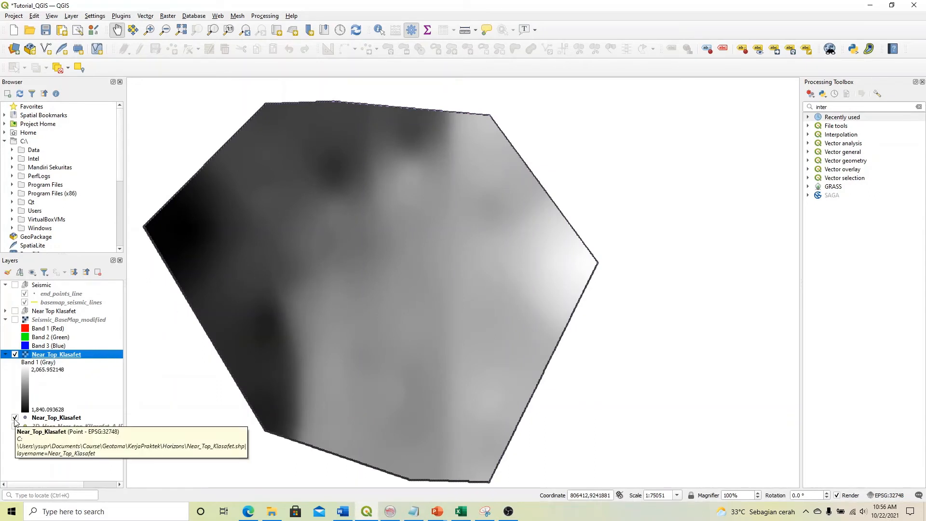
pyautogui.click(15, 417)
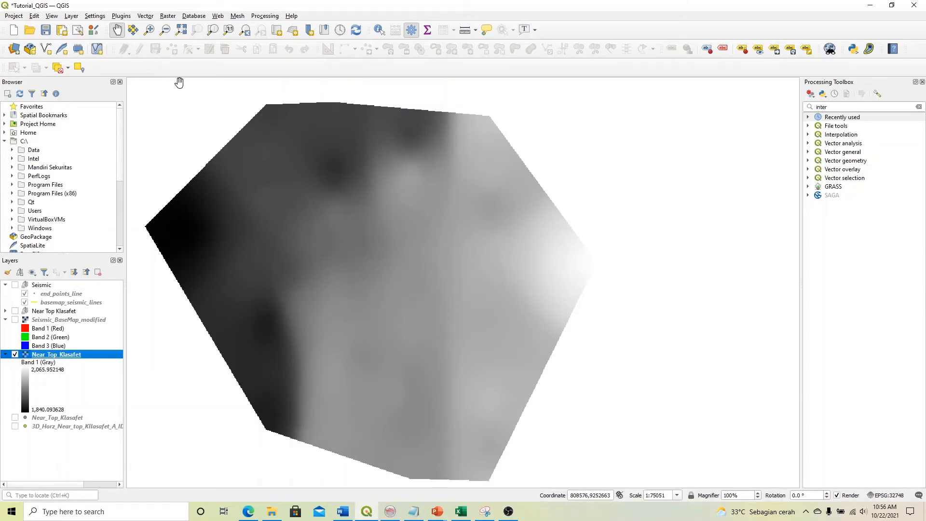
# - Start a Contour extraction from the Near_Top_Klasafet raster with a contour interval of 25, keeping ELEV as the attribute name
pyautogui.click(168, 16)
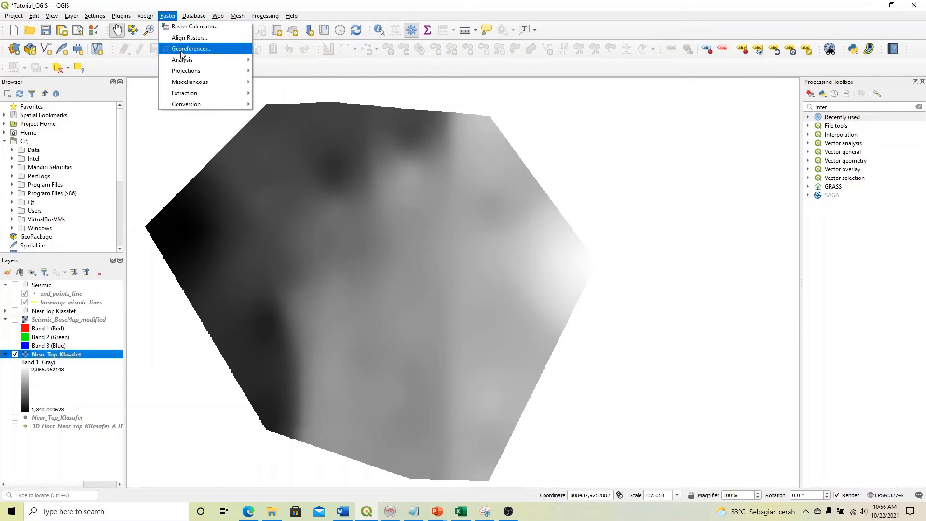
pyautogui.moveTo(202, 96)
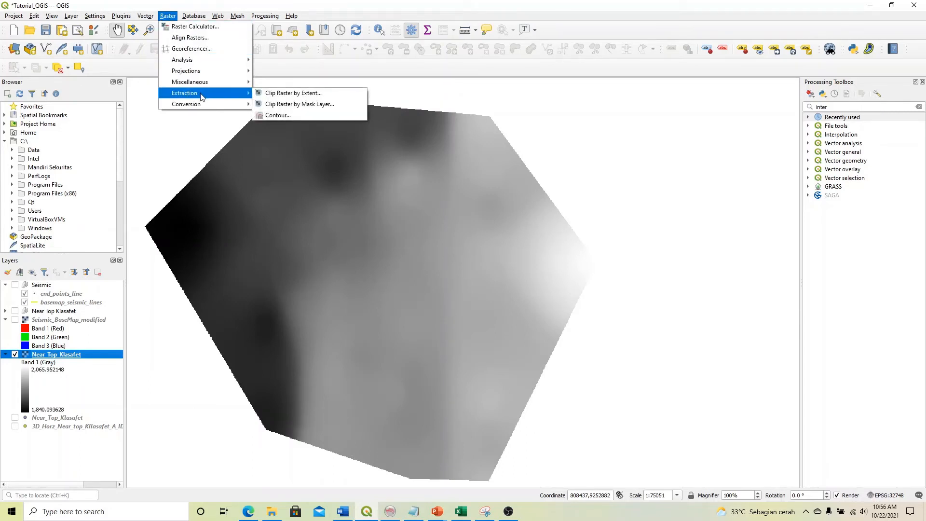
pyautogui.click(279, 115)
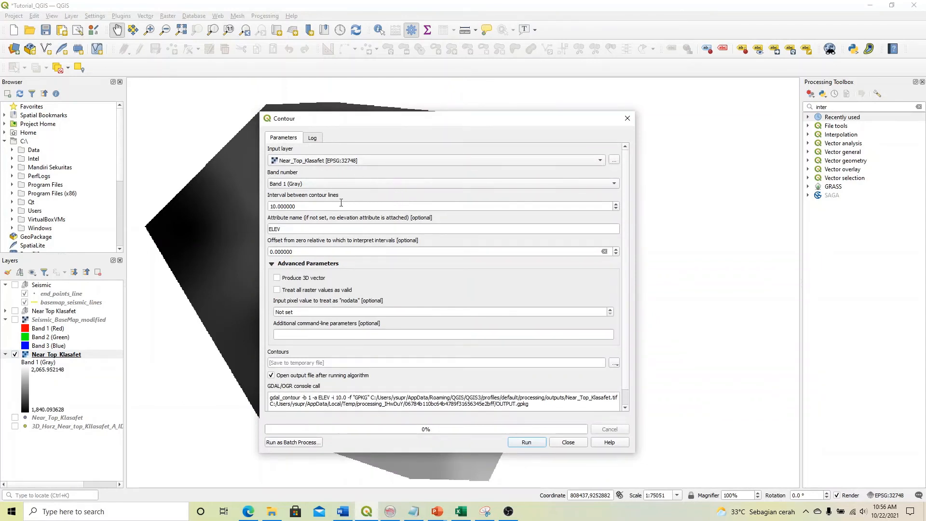
pyautogui.moveTo(305, 207); pyautogui.dragTo(269, 206)
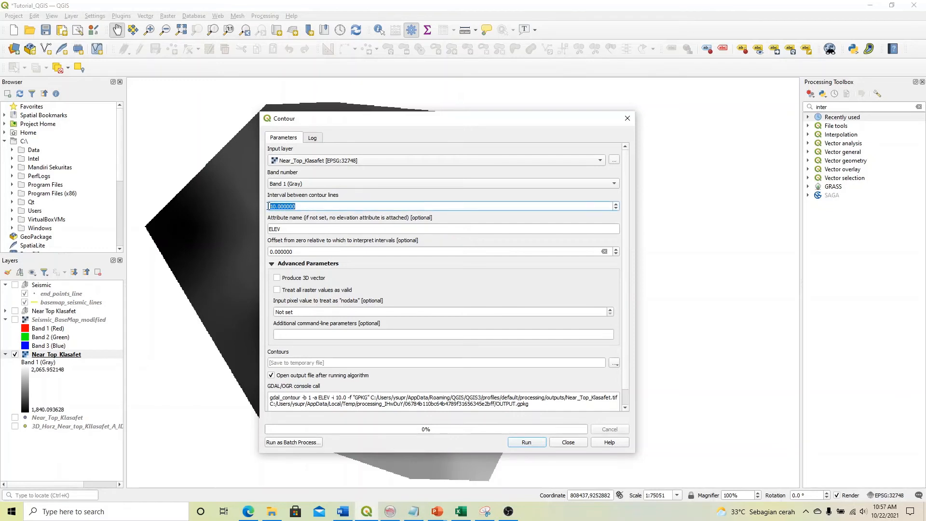
pyautogui.write('2')
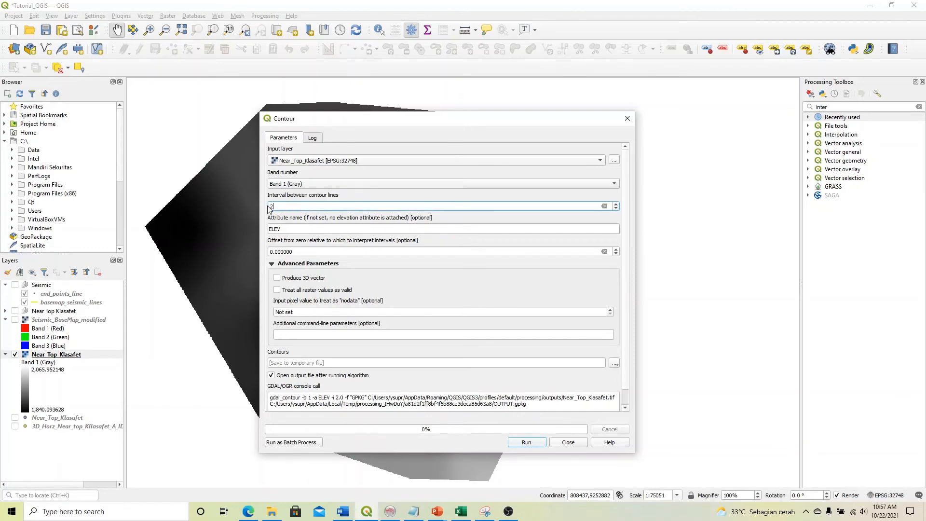
pyautogui.write('5')
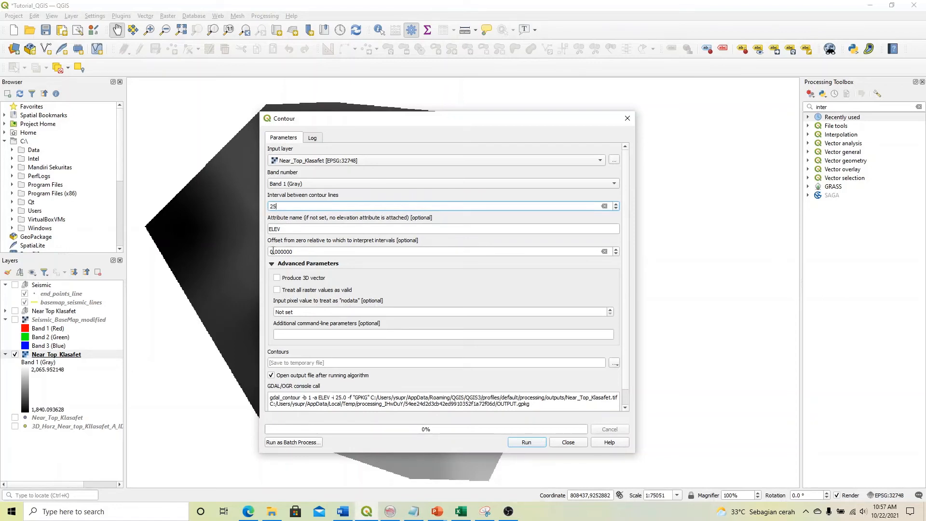
pyautogui.click(285, 229)
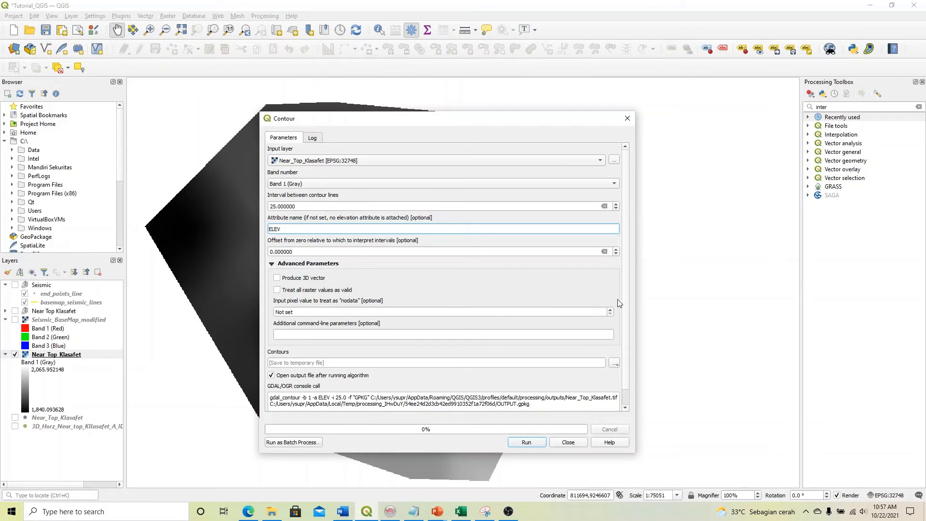
# - Save the contours over the existing Near_Top_Klasafet_Contour_25m.gpkg in the outputs folder, run the extraction and close the tool
pyautogui.scroll(-2, 622, 299)
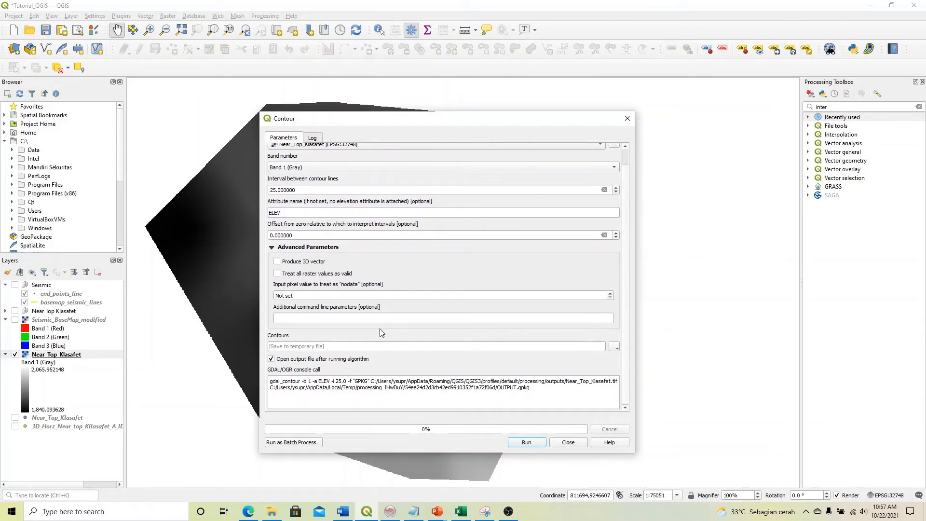
pyautogui.click(614, 346)
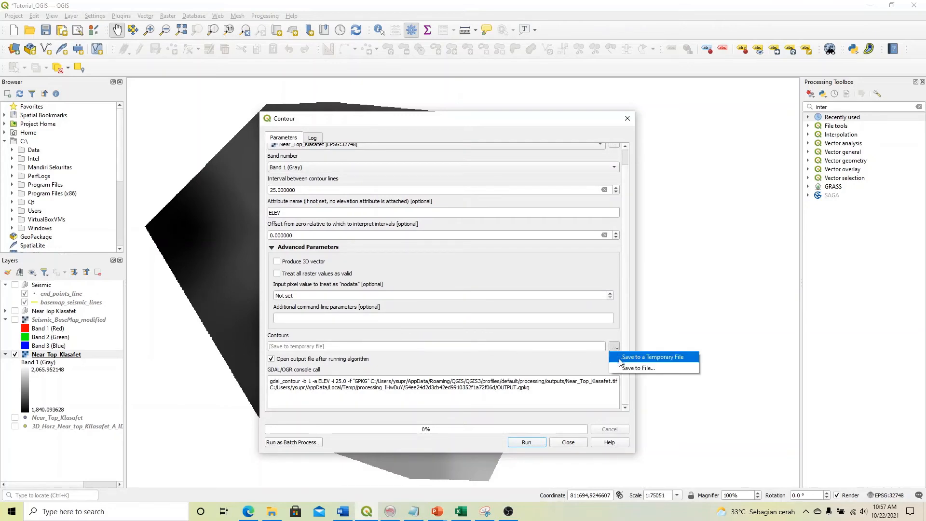
pyautogui.click(637, 369)
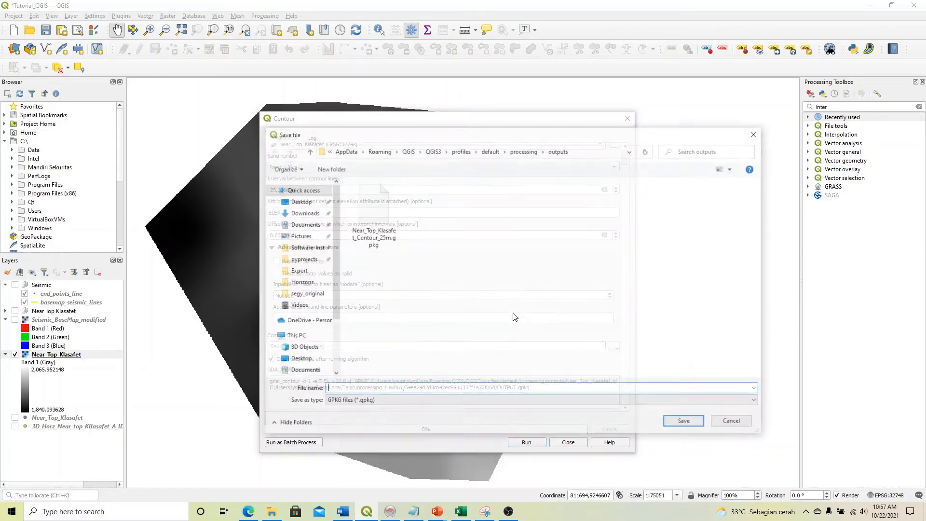
pyautogui.click(372, 214)
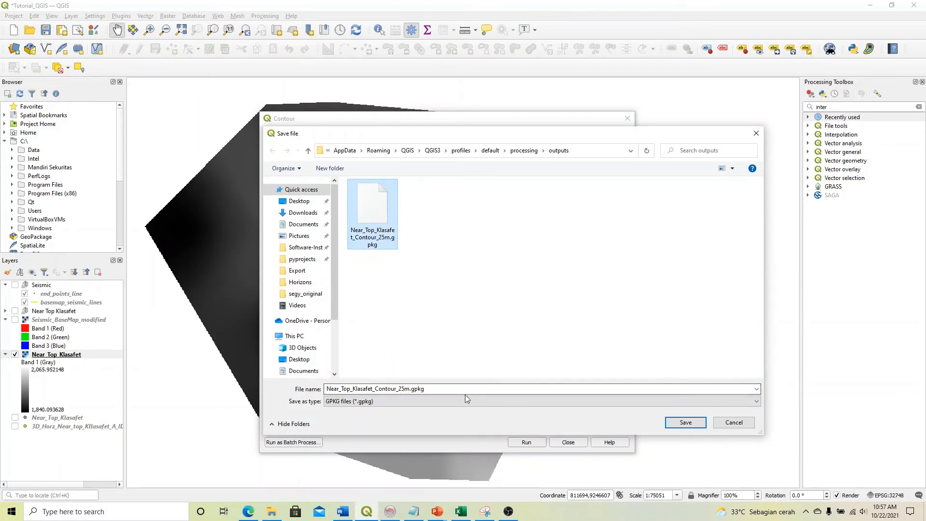
pyautogui.click(675, 423)
pyautogui.click(492, 259)
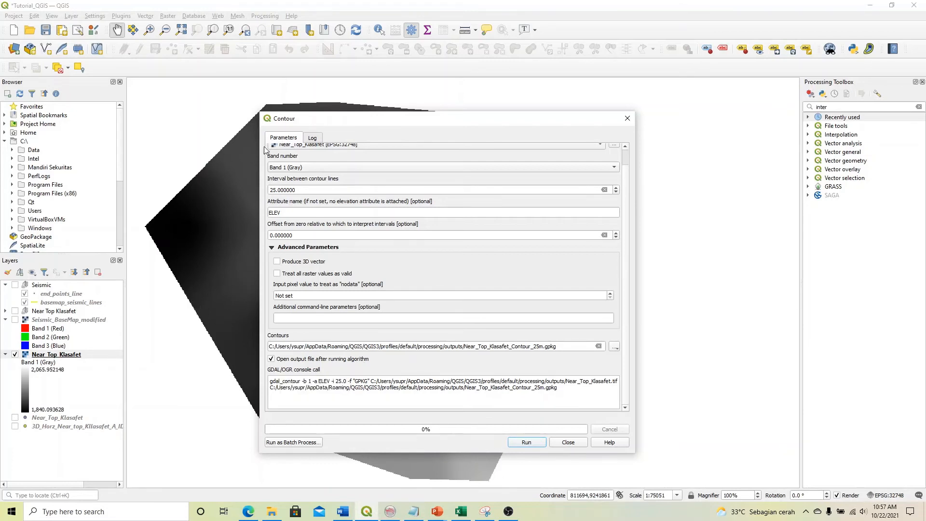
pyautogui.click(527, 442)
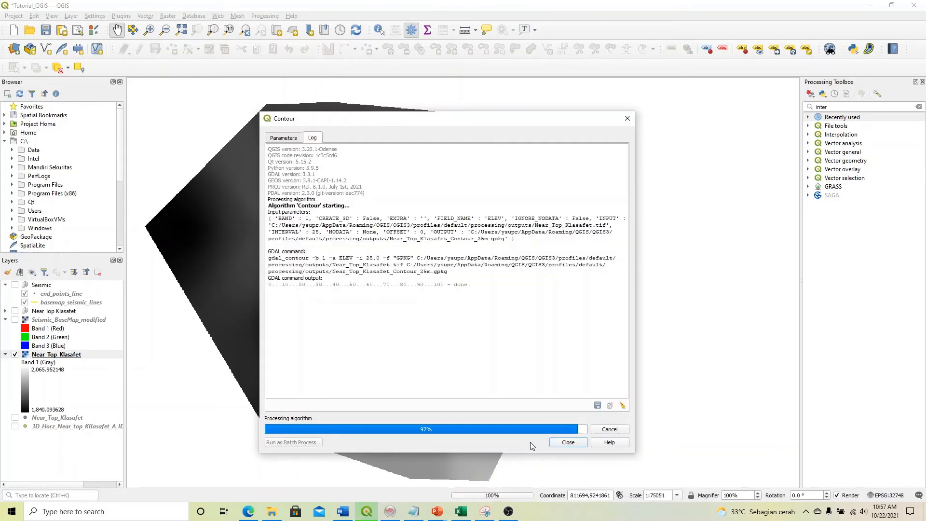
pyautogui.click(565, 442)
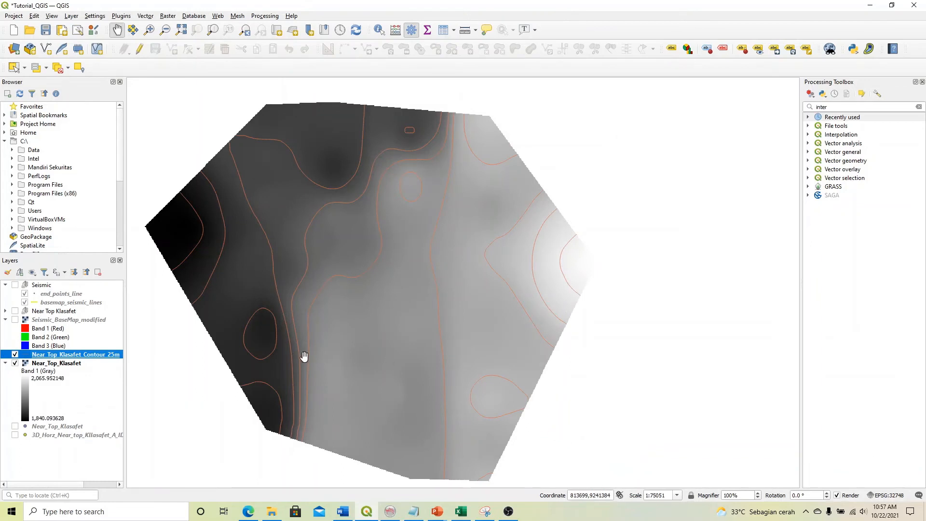
# - Toggle the visibility of the 25 m contour layer and the Near_Top_Klasafet raster to compare them, leaving both shown
pyautogui.click(14, 354)
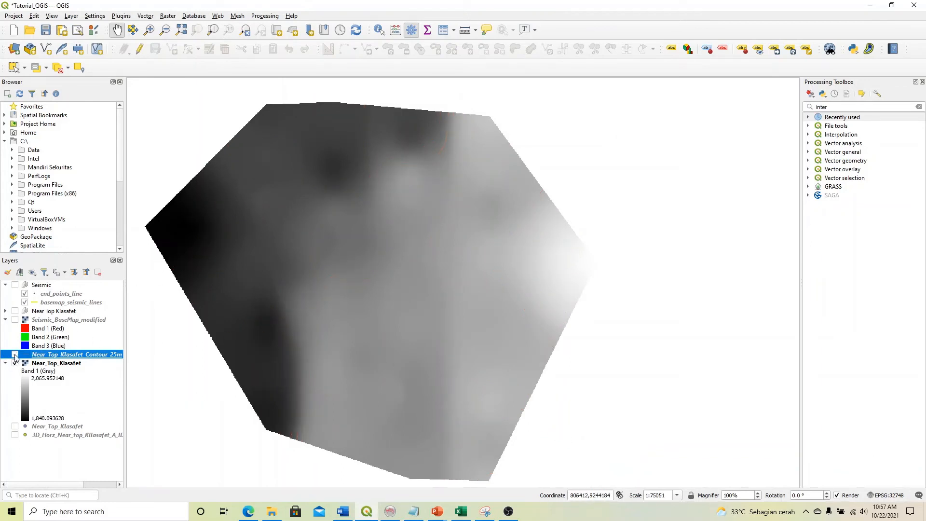
pyautogui.click(15, 354)
pyautogui.click(15, 355)
pyautogui.click(15, 355)
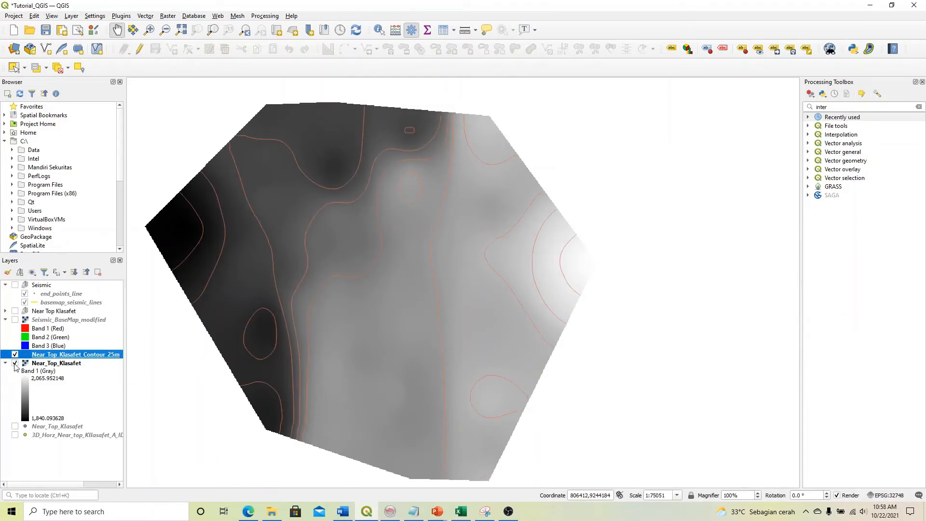
pyautogui.click(15, 364)
pyautogui.click(15, 365)
pyautogui.click(15, 365)
pyautogui.click(15, 364)
pyautogui.click(15, 364)
pyautogui.click(15, 365)
pyautogui.click(59, 365)
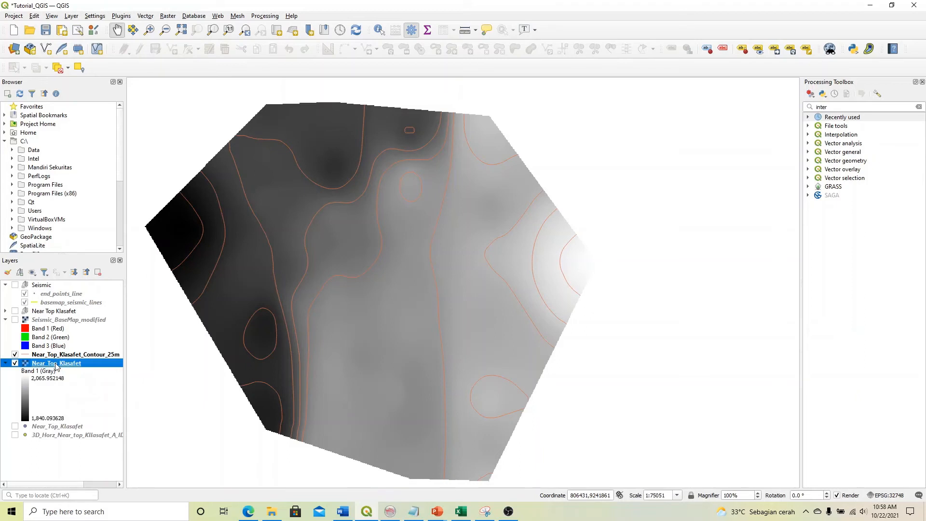
pyautogui.rightClick(56, 367)
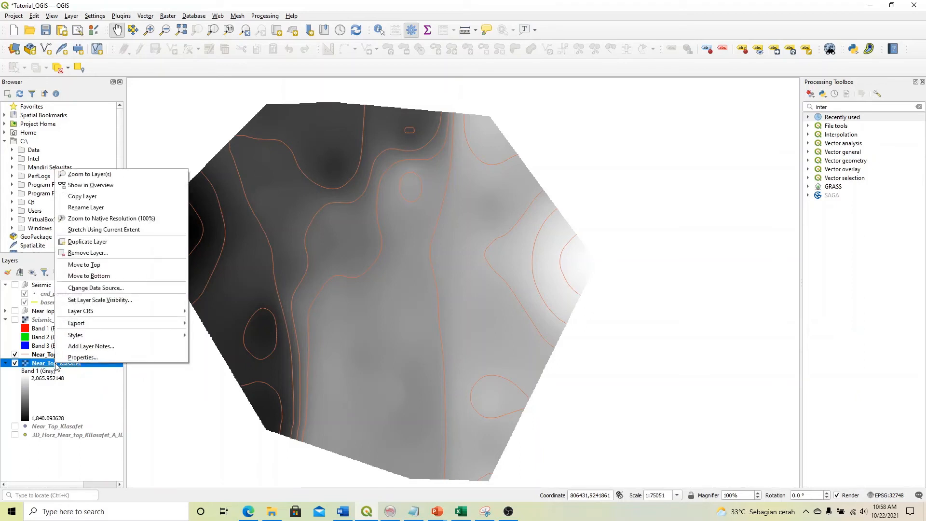
pyautogui.click(83, 358)
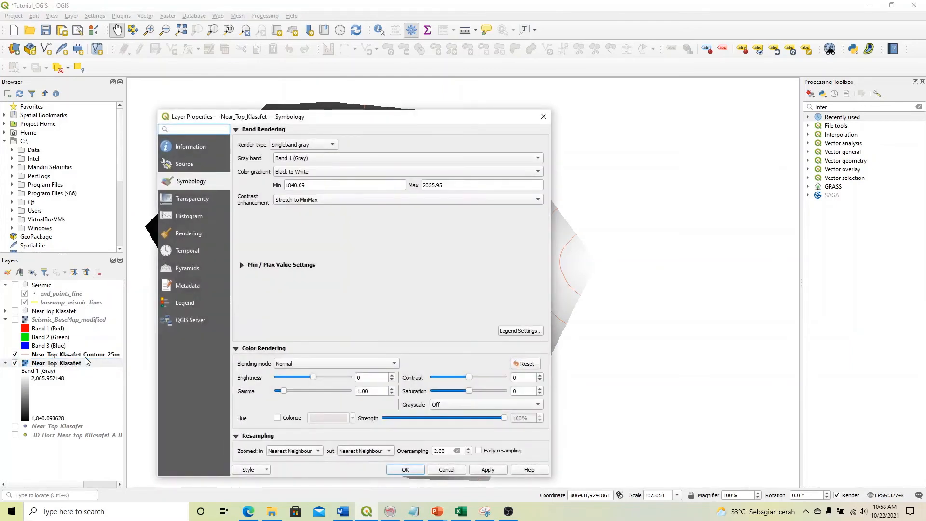
pyautogui.click(456, 470)
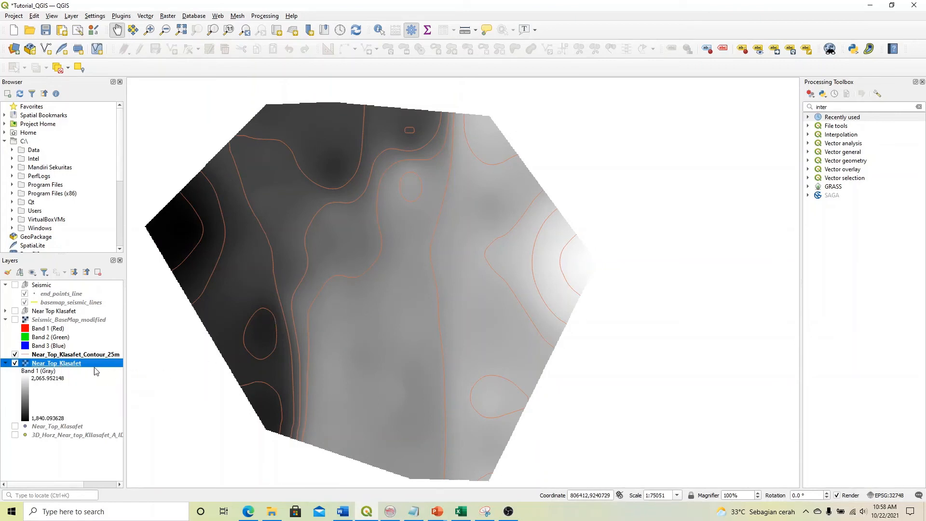
# - Render the Near_Top_Klasafet raster as Singleband pseudocolor, keeping the red-to-blue color ramp with Linear interpolation, and apply the style
pyautogui.doubleClick(67, 366)
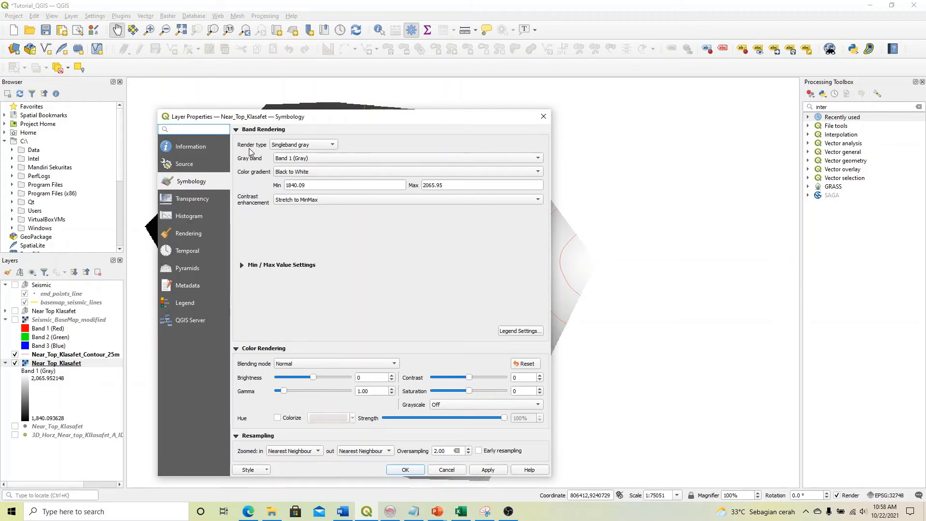
pyautogui.click(336, 145)
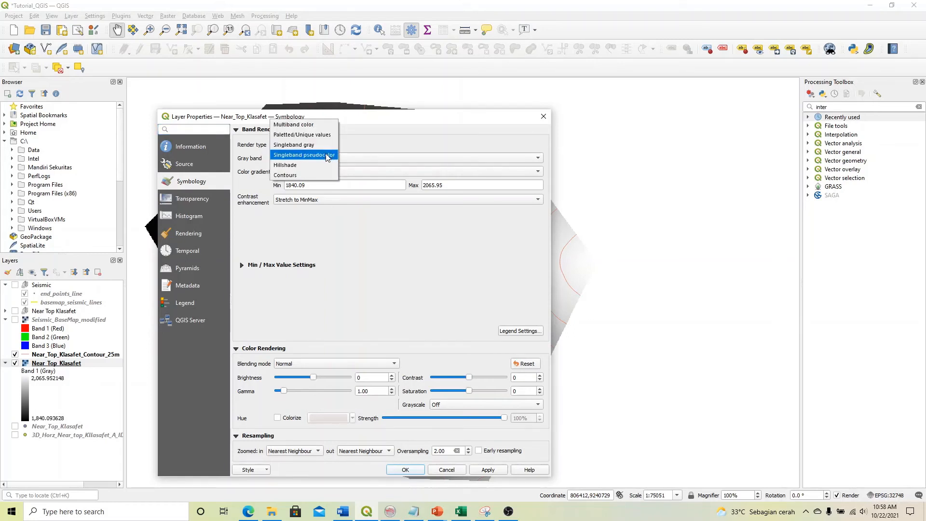
pyautogui.click(327, 155)
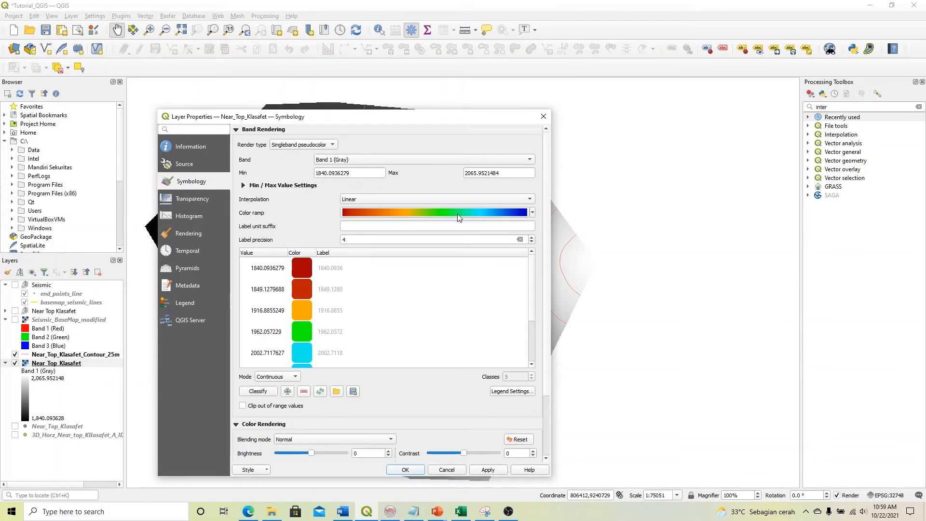
pyautogui.click(532, 213)
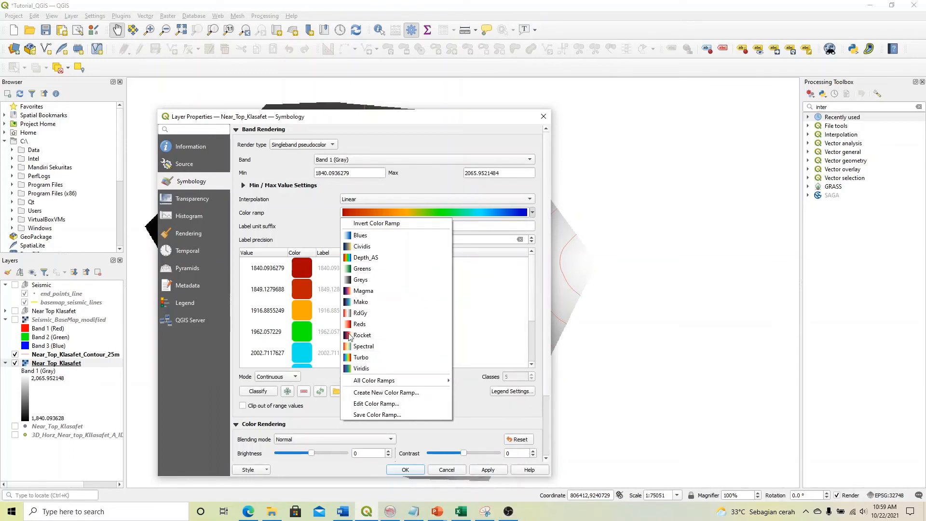
pyautogui.click(314, 223)
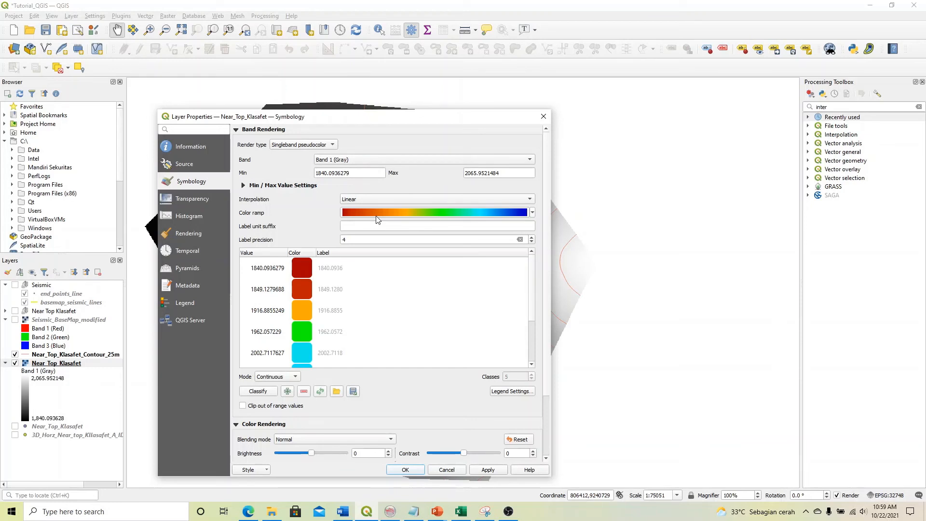
pyautogui.click(488, 470)
pyautogui.click(405, 469)
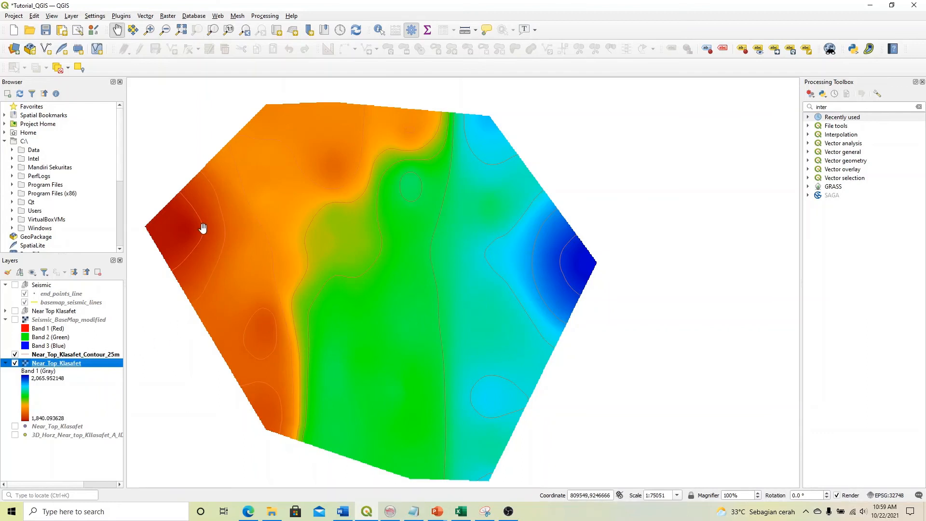
# - Switch the Near_Top_Klasafet_Contour_25m layer off and on again to check its lines against the colored raster
pyautogui.click(70, 355)
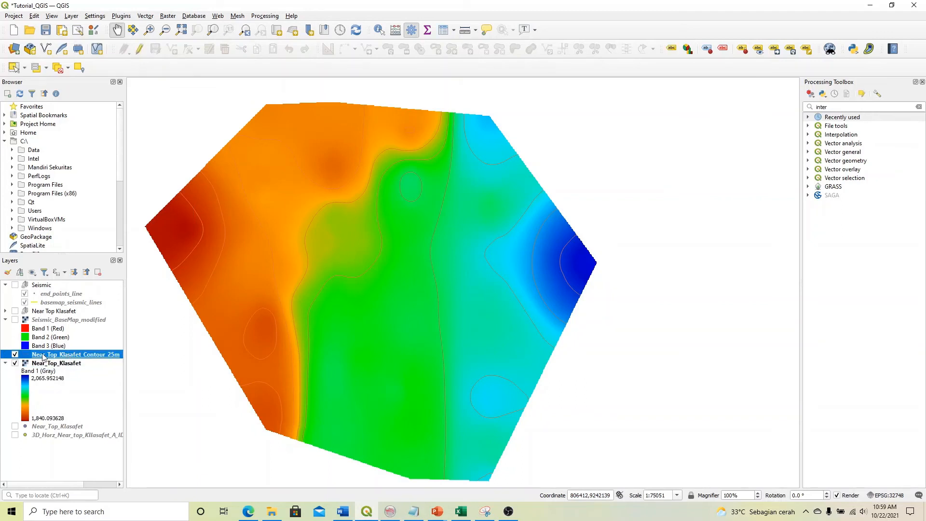
pyautogui.click(14, 356)
pyautogui.click(14, 356)
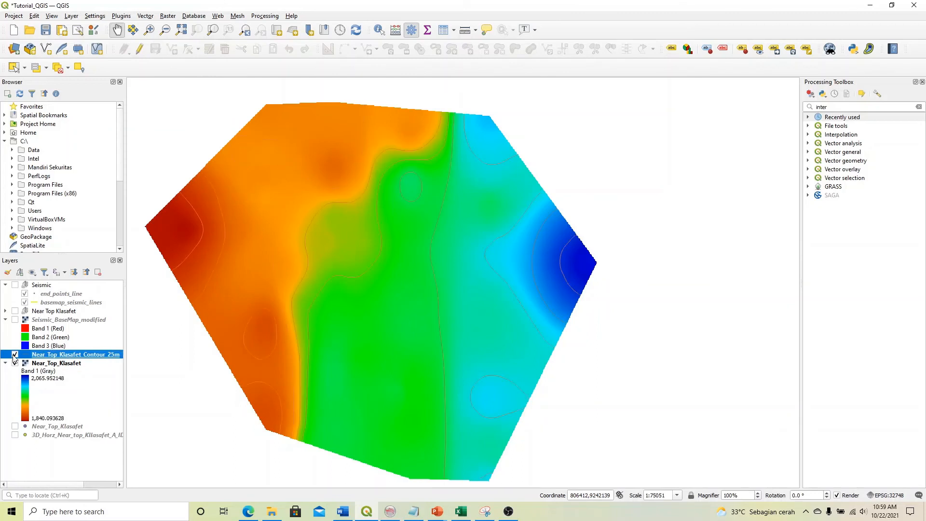
# - Style the Near_Top_Klasafet_Contour_25m simple line in black with a stroke width of 0.46 millimeters and apply it
pyautogui.doubleClick(66, 356)
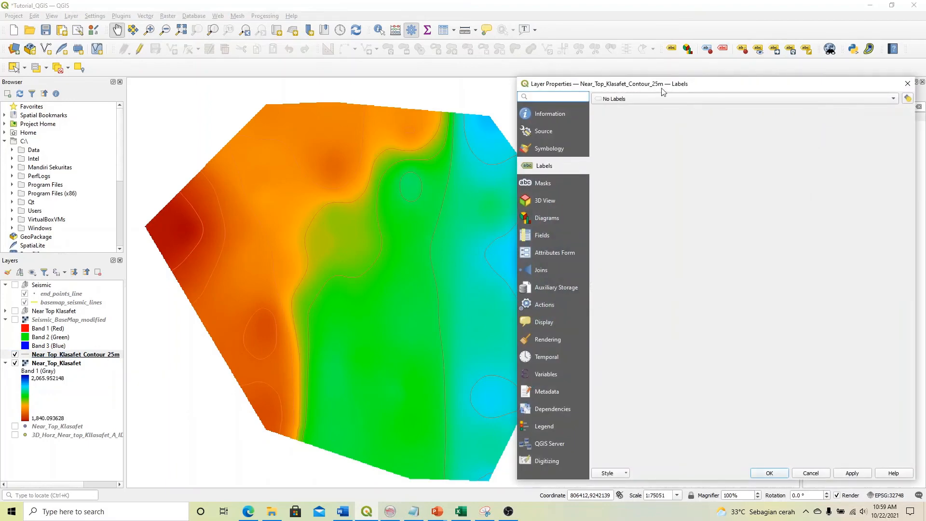
pyautogui.moveTo(681, 86); pyautogui.dragTo(507, 88)
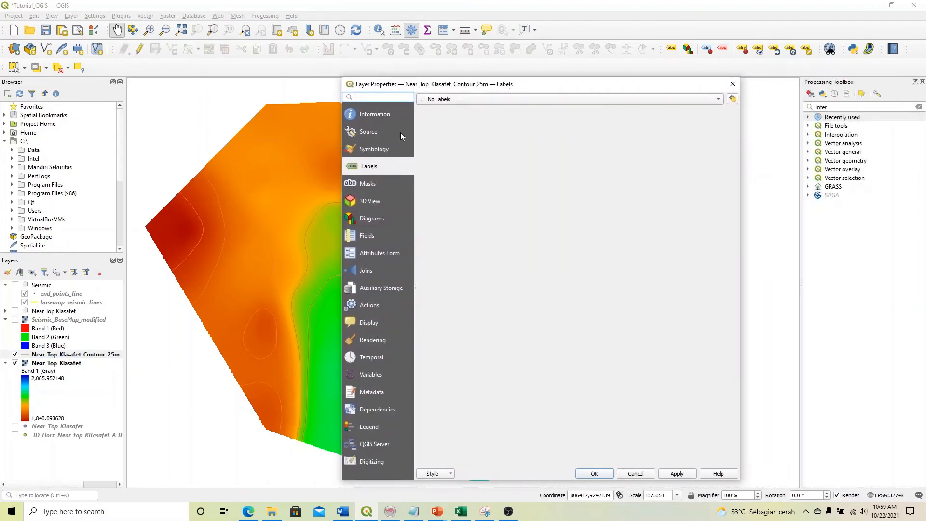
pyautogui.click(404, 151)
pyautogui.moveTo(532, 84); pyautogui.dragTo(649, 89)
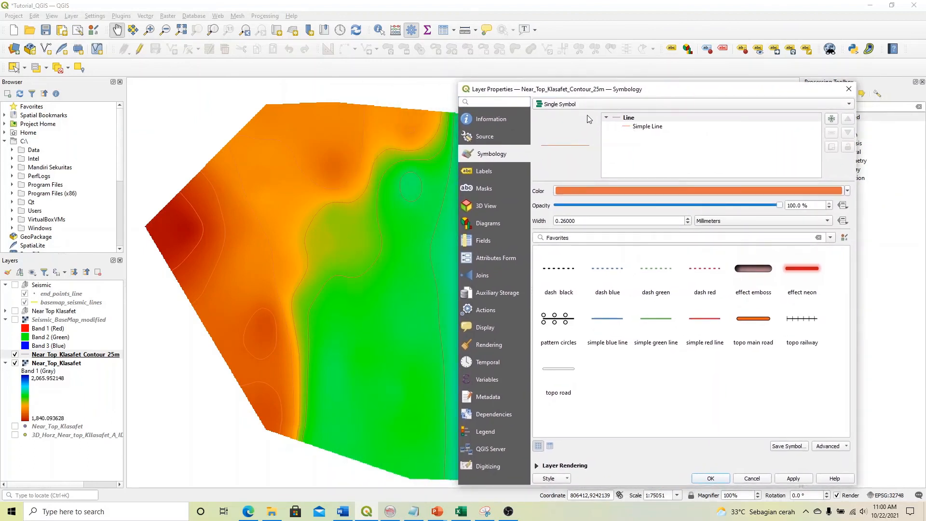
pyautogui.click(641, 129)
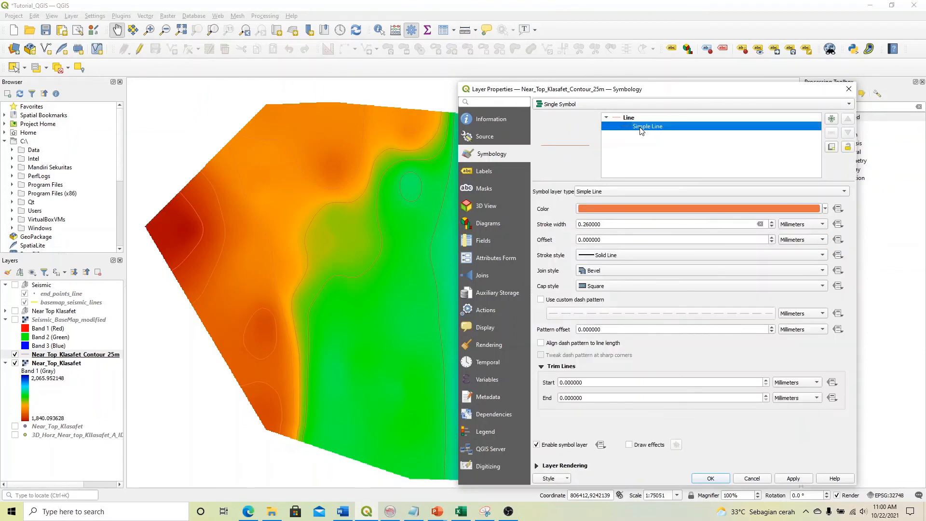
pyautogui.click(825, 209)
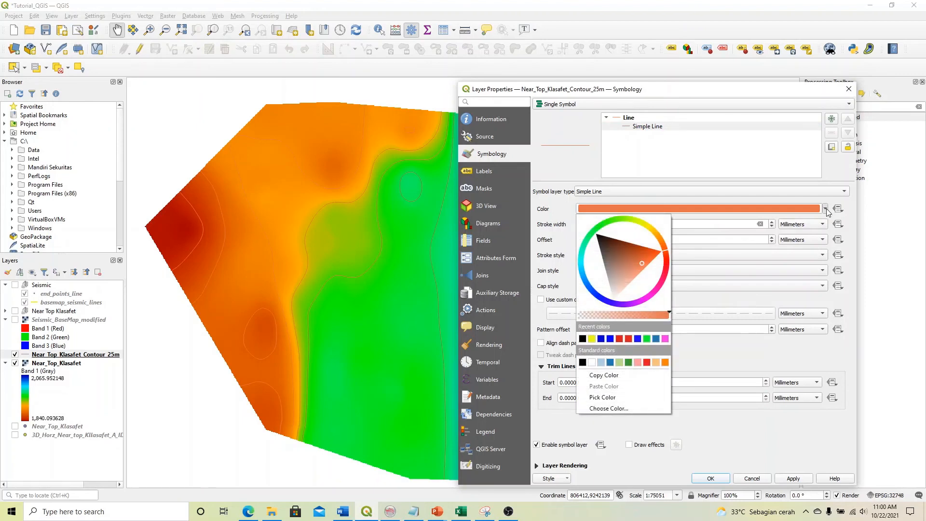
pyautogui.click(583, 339)
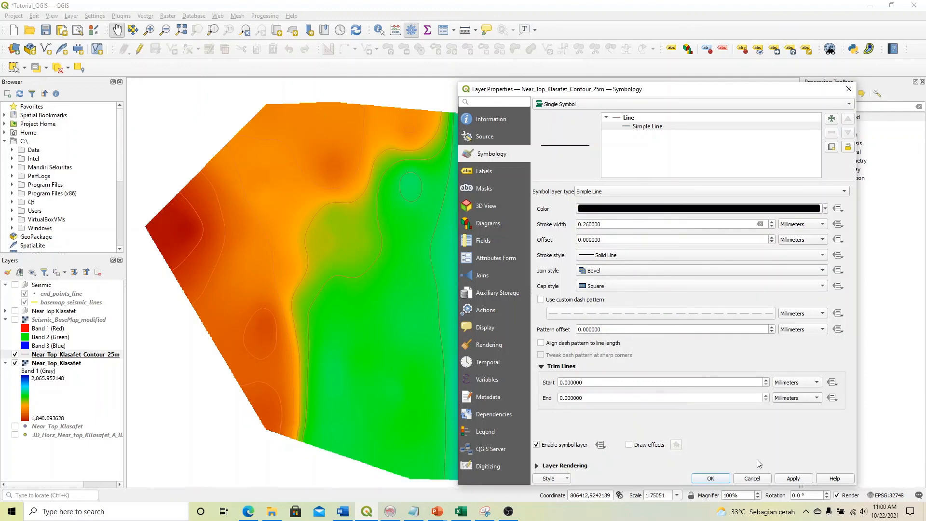
pyautogui.click(792, 479)
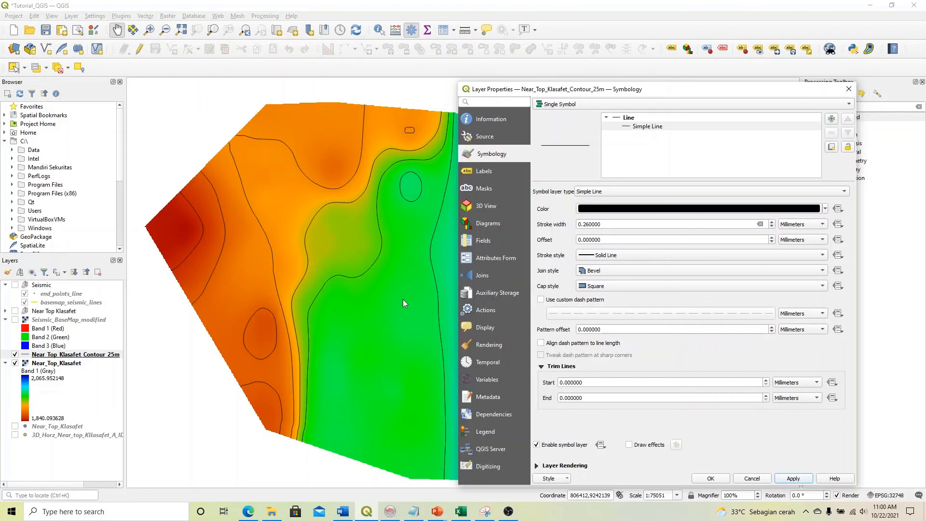
pyautogui.click(772, 223)
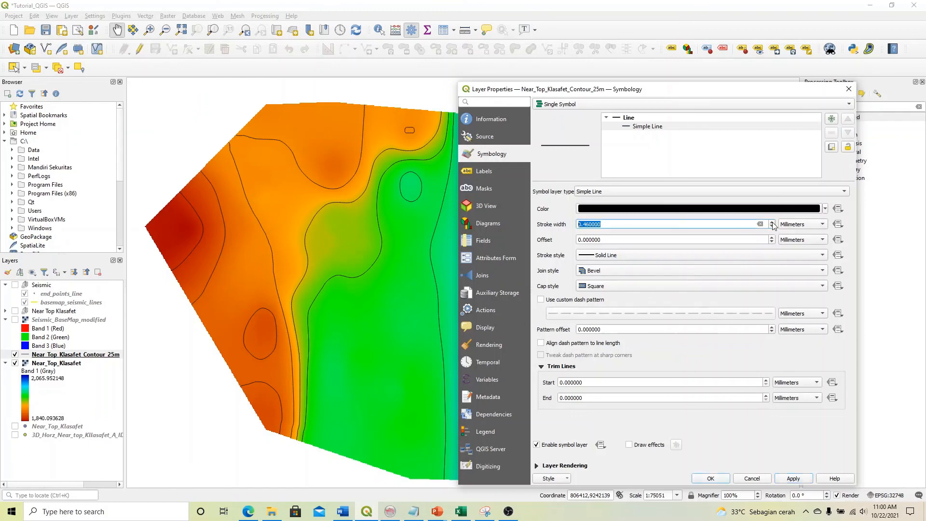
pyautogui.click(792, 479)
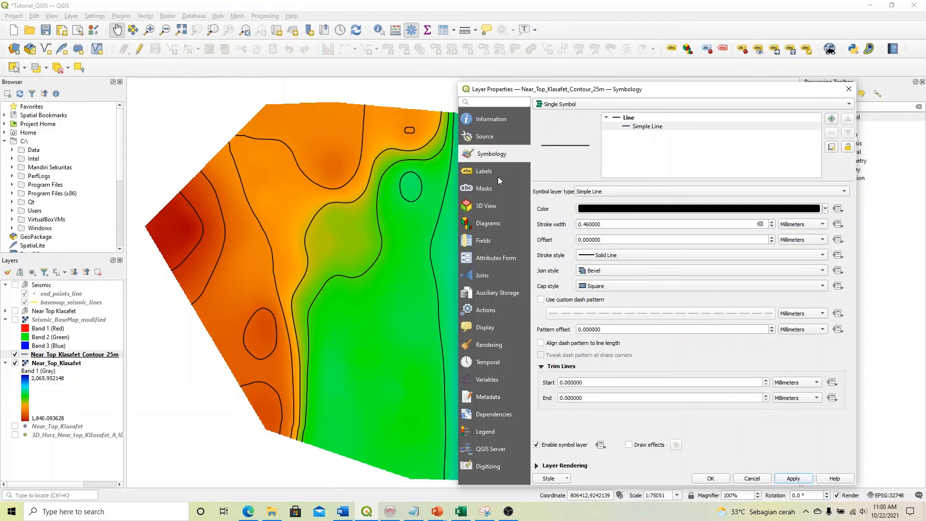
# - Turn on Single Labels for the 25 m contours, using the ELEV field as the label value, and apply them
pyautogui.click(486, 172)
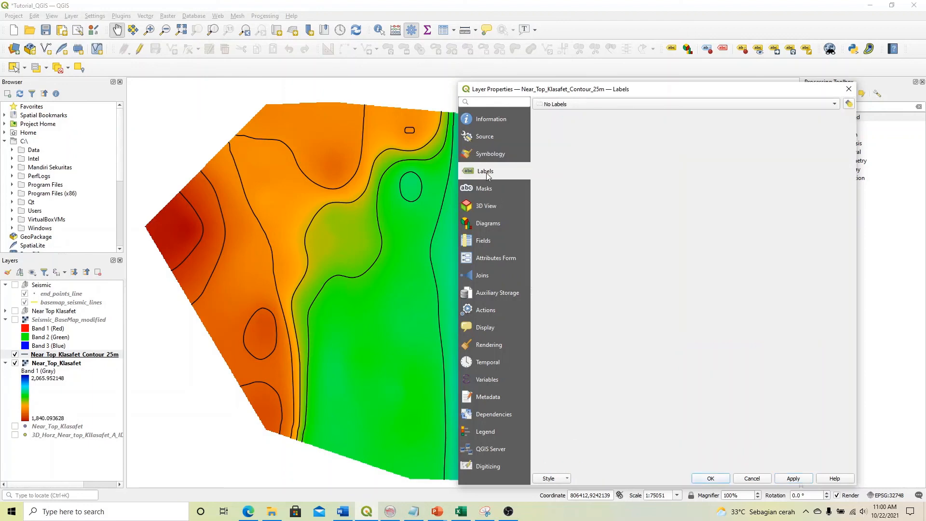
pyautogui.click(607, 105)
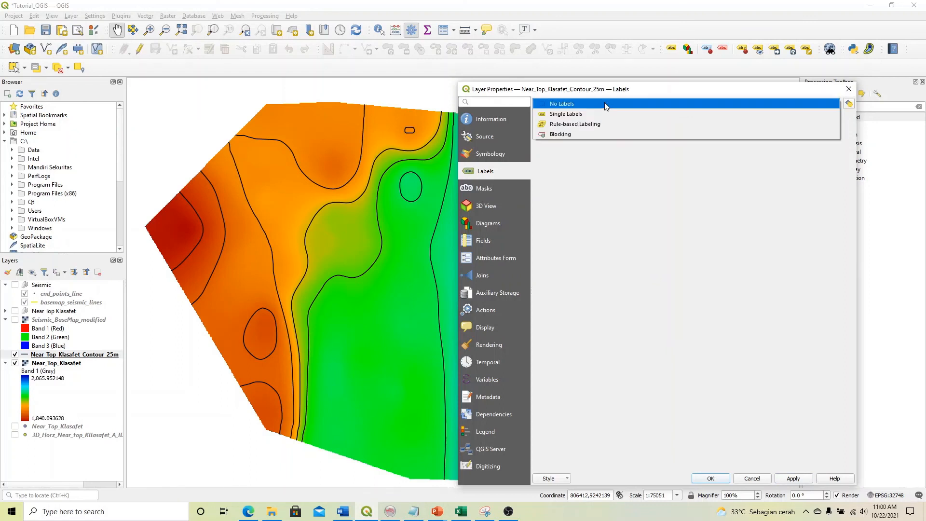
pyautogui.click(566, 115)
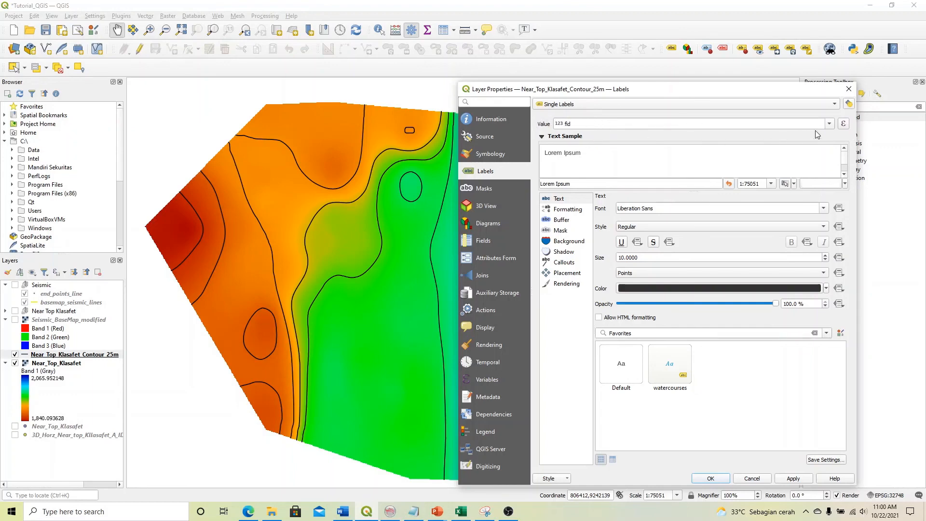
pyautogui.click(830, 124)
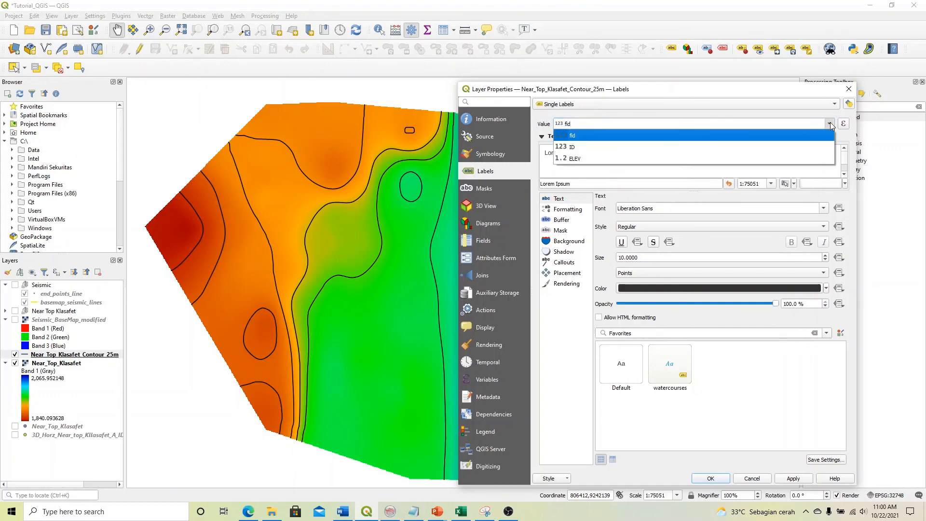
pyautogui.click(574, 159)
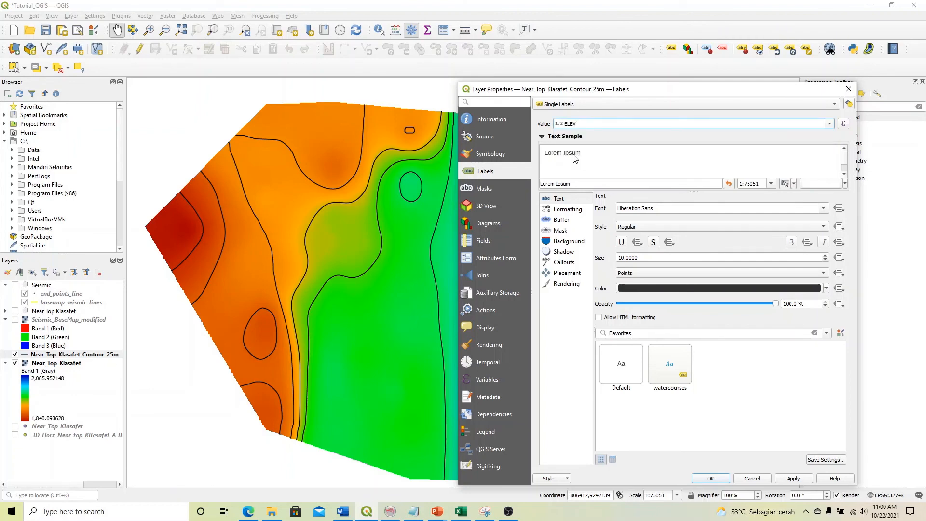
pyautogui.click(790, 479)
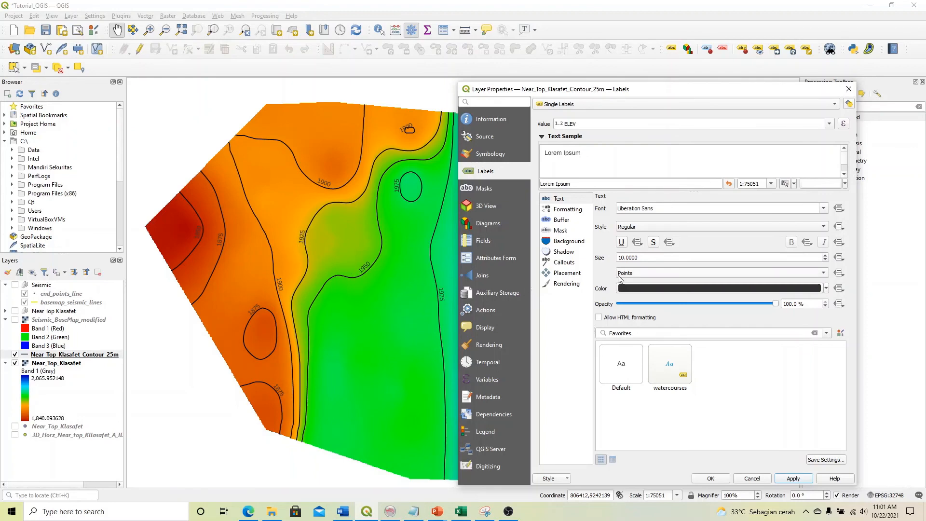
# - Set the contour label text size to 14 points, apply it and close the layer properties
pyautogui.moveTo(623, 257); pyautogui.dragTo(645, 257)
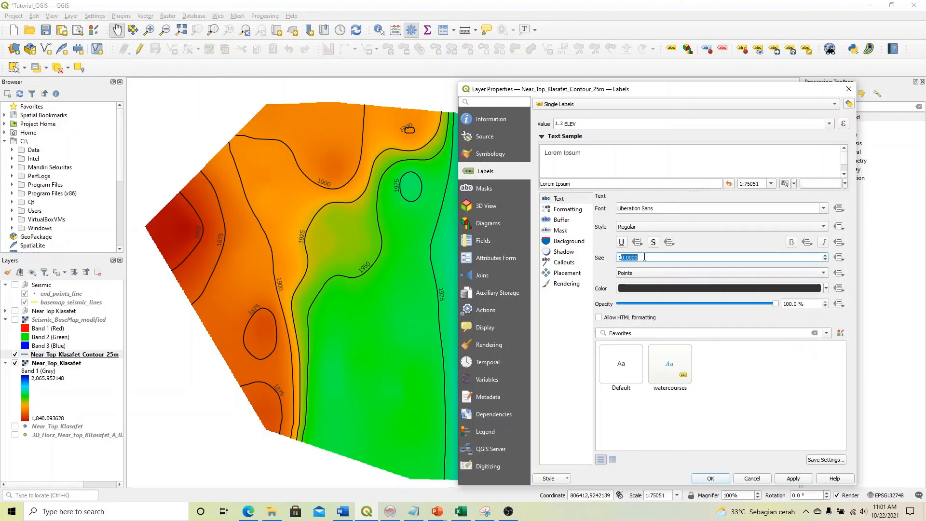
pyautogui.write('4')
pyautogui.click(792, 478)
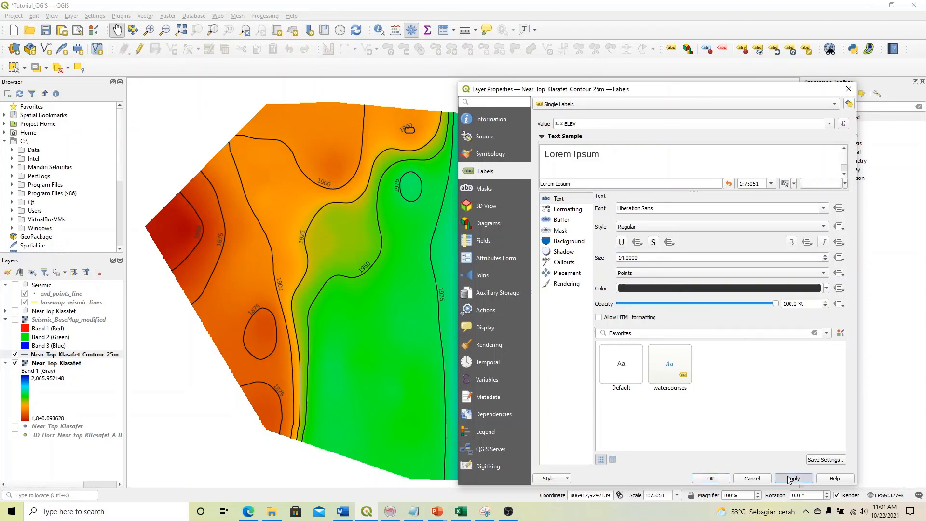
pyautogui.click(709, 479)
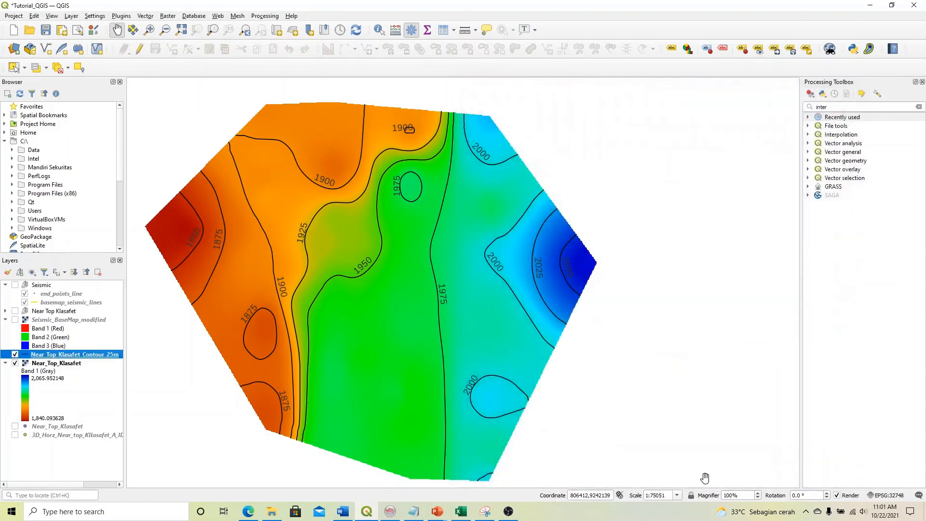